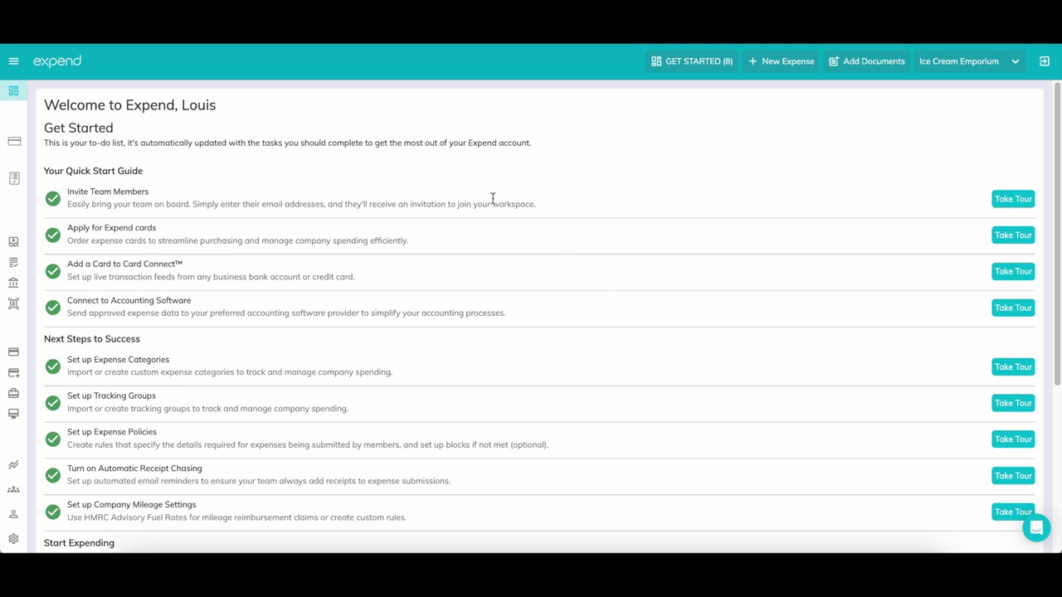
Go from the Ice Cream Emporium dashboard to Expend Cards via the left sidebar
mouse_move(23, 183)
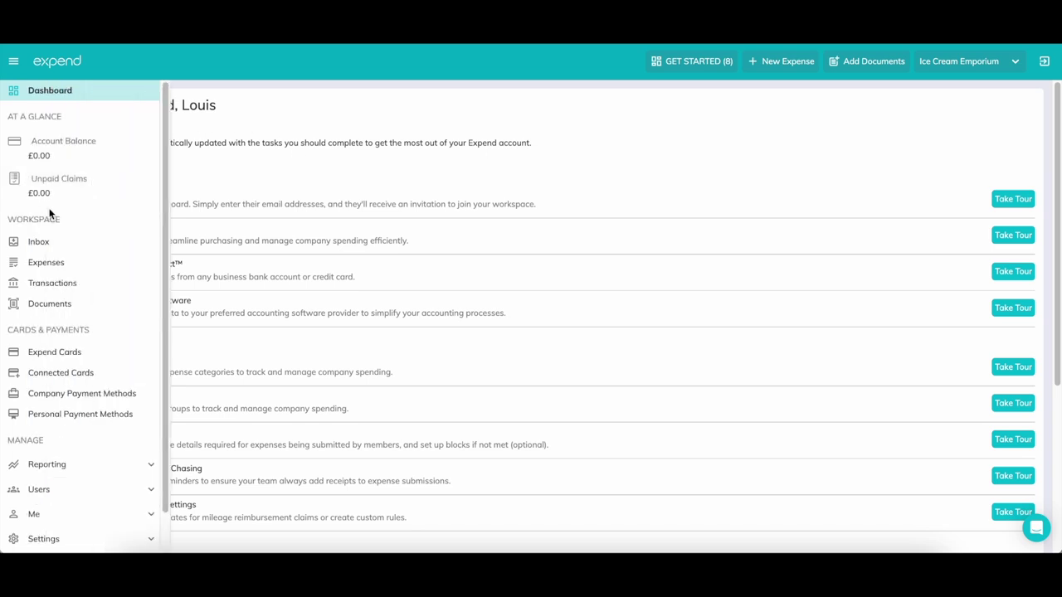
left_click(122, 359)
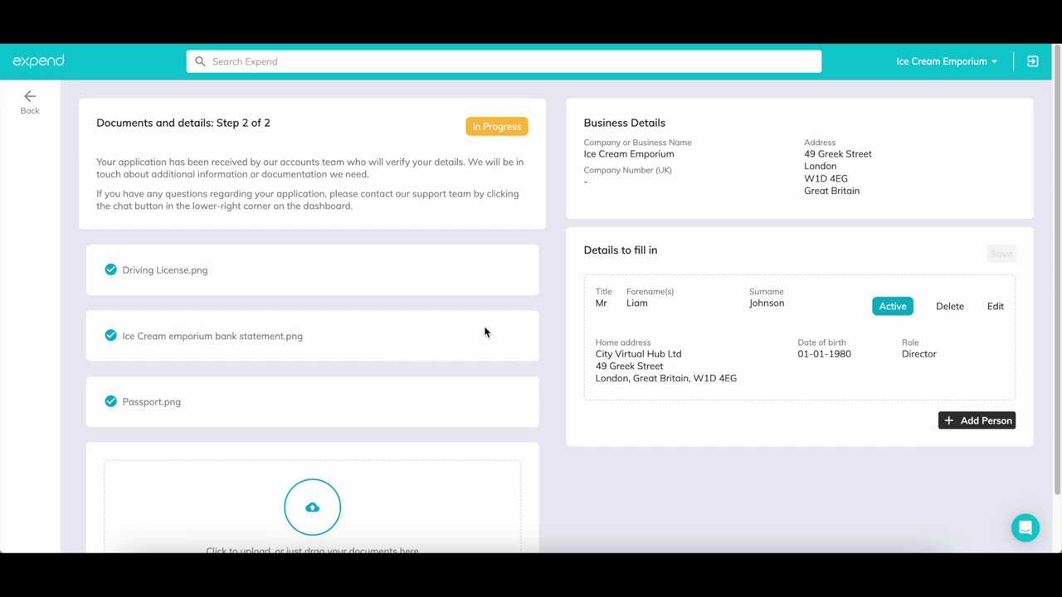
Review the director's personal details in the application's edit form, close it, and leave the page
left_click(994, 311)
scroll(870, 350, "down", 2)
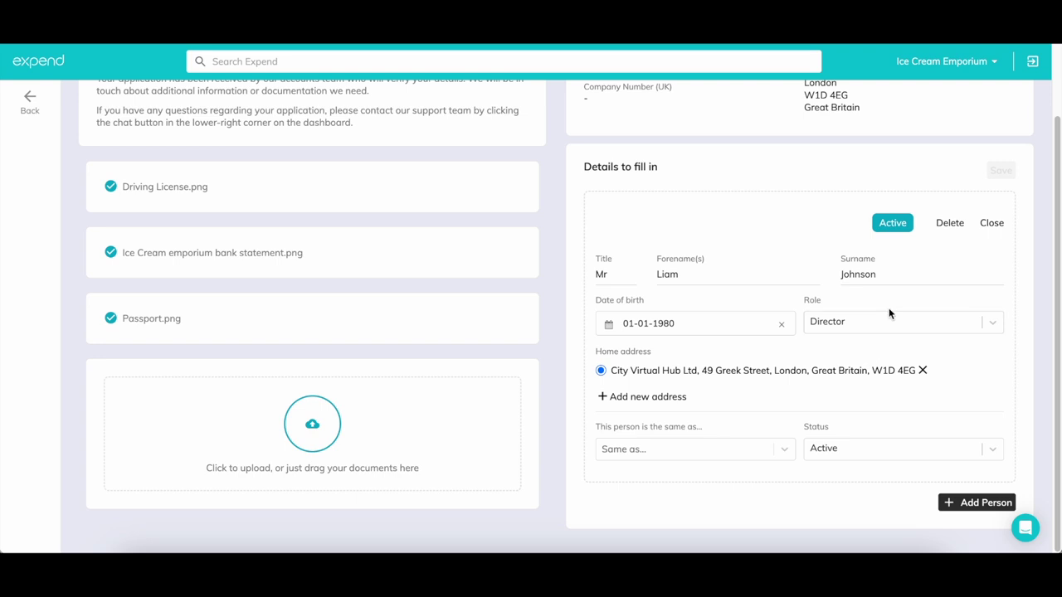
left_click(982, 226)
scroll(320, 207, "up", 2)
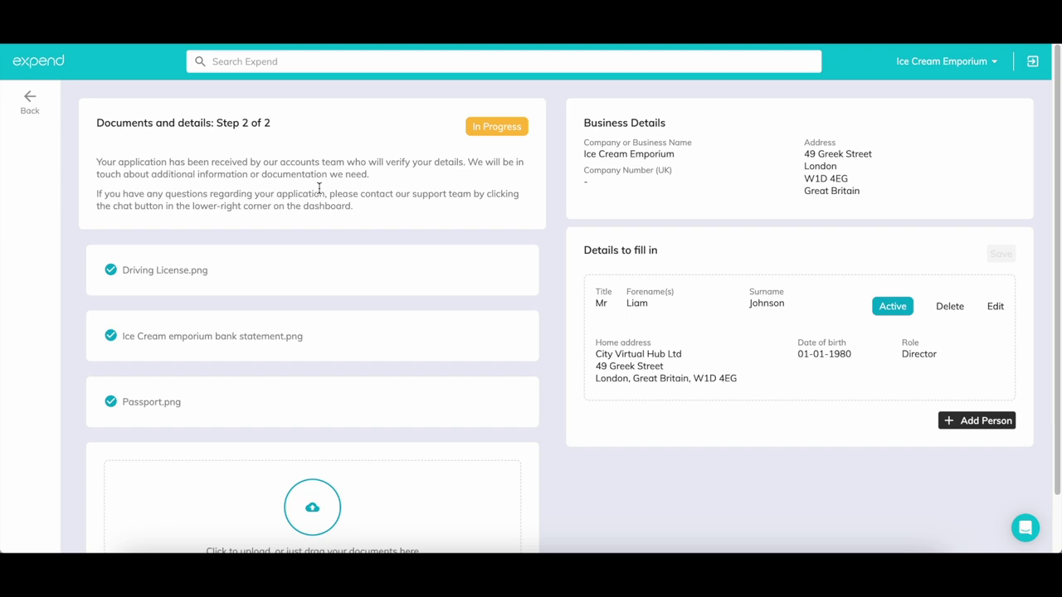
left_click(28, 109)
Return to Get Started, then open Expend Cards showing the £28.06 float balance and six cards
left_click(45, 93)
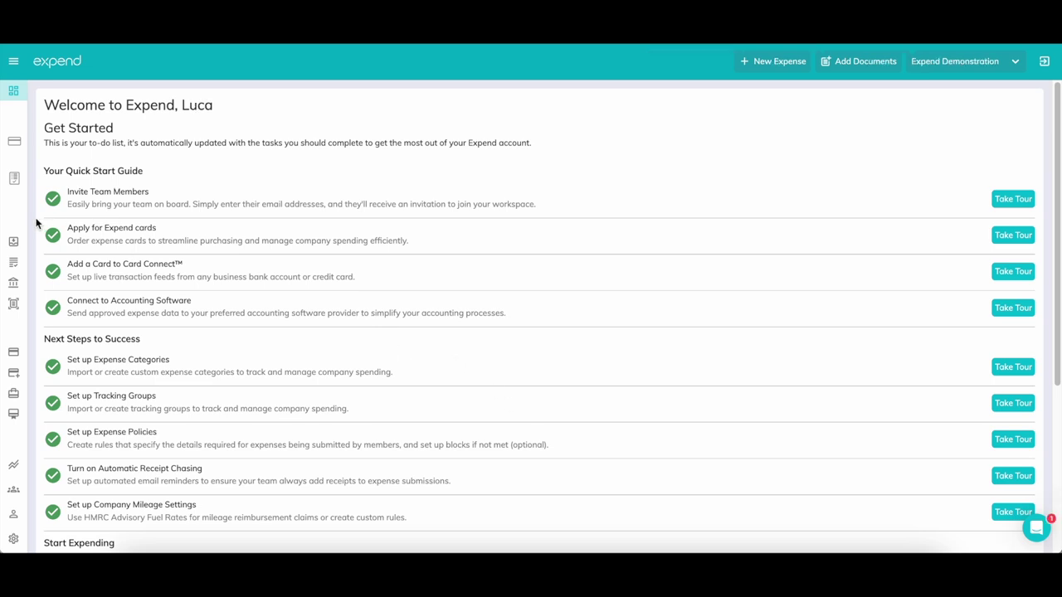
mouse_move(21, 214)
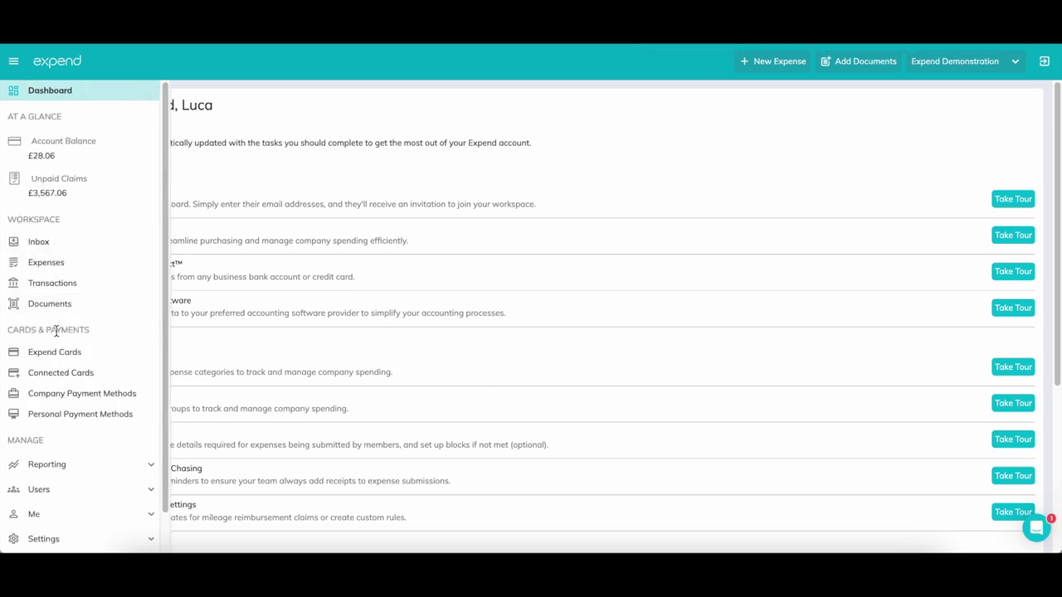
left_click(107, 361)
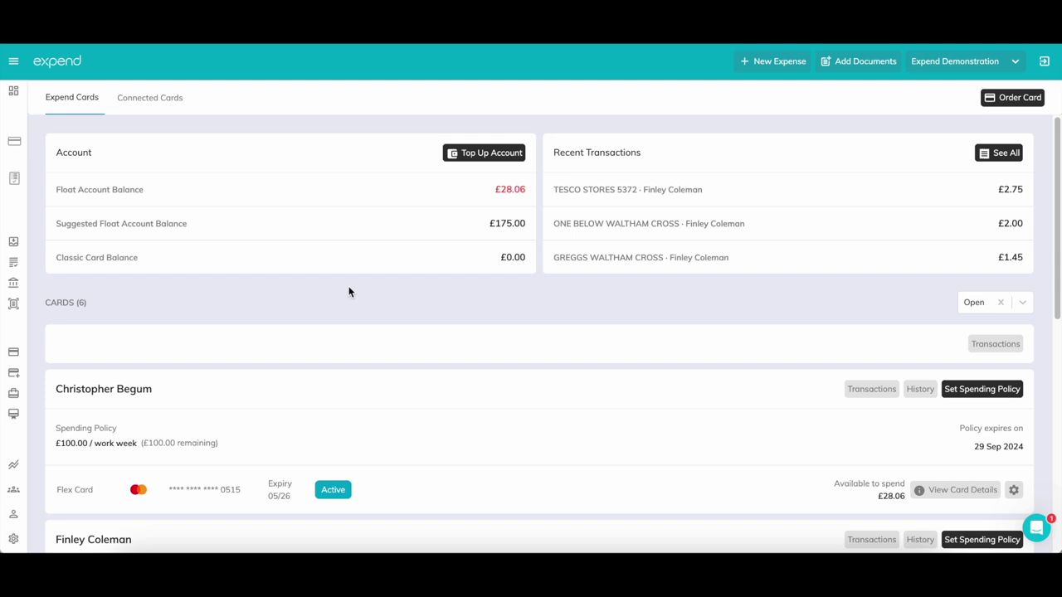
mouse_move(12, 406)
scroll(12, 407, "down", 1)
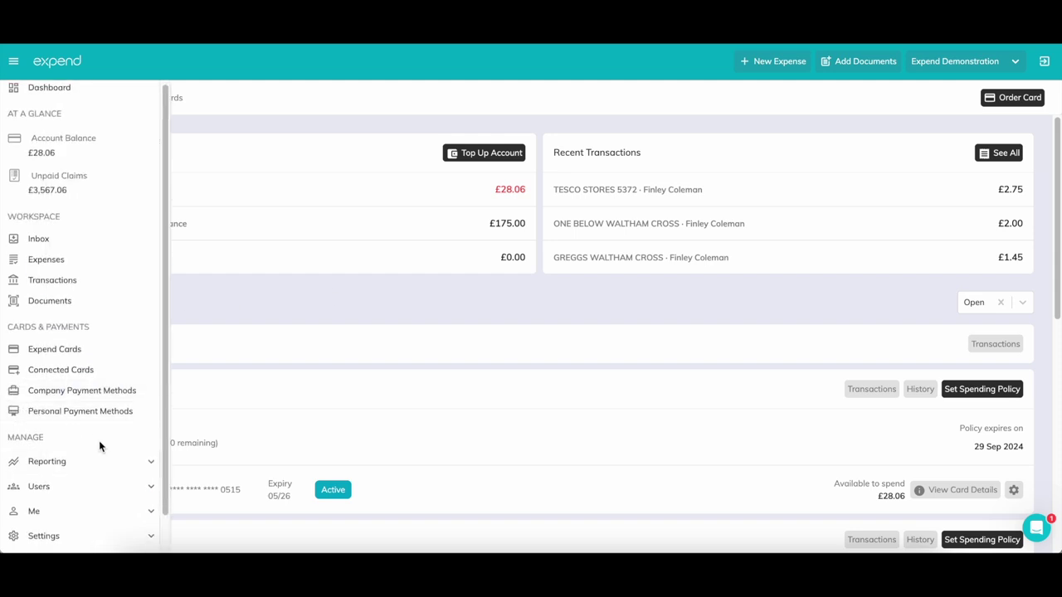
Open the Users > Members list showing the 15 active members
scroll(98, 446, "down", 1)
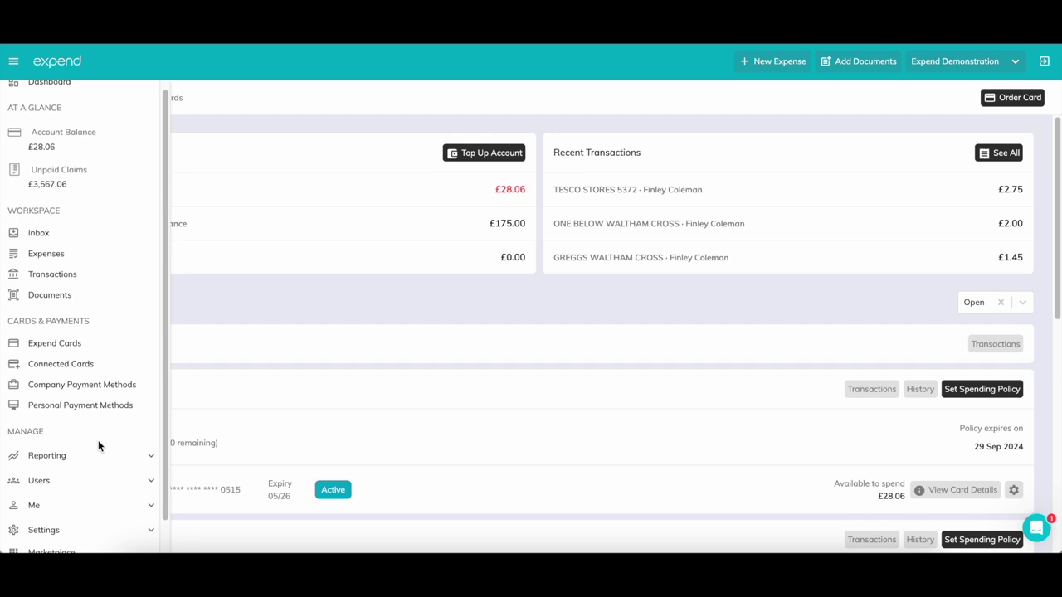
scroll(98, 445, "down", 1)
scroll(97, 445, "down", 1)
left_click(98, 449)
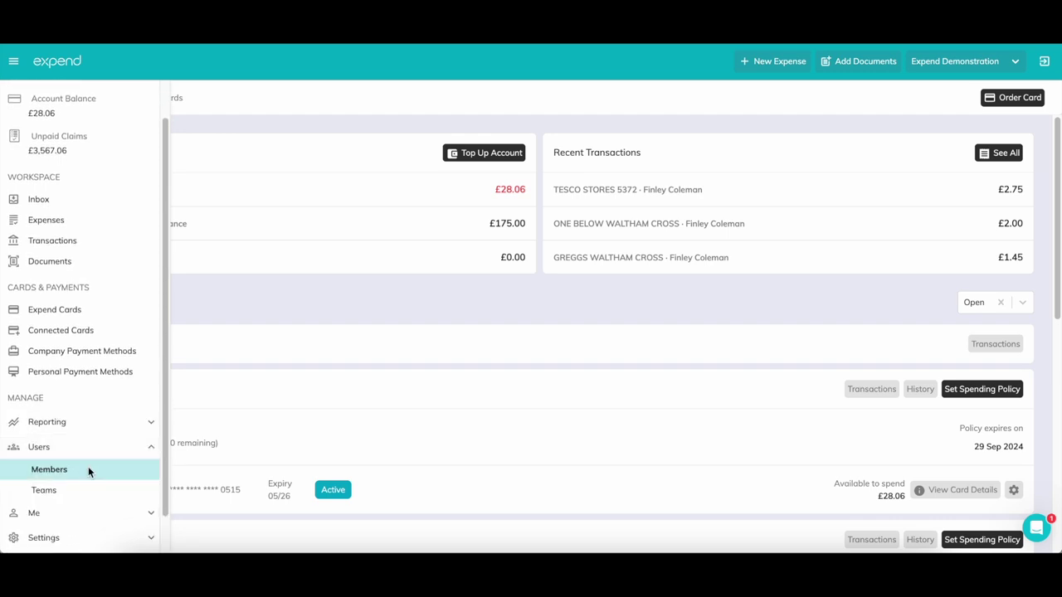
left_click(90, 470)
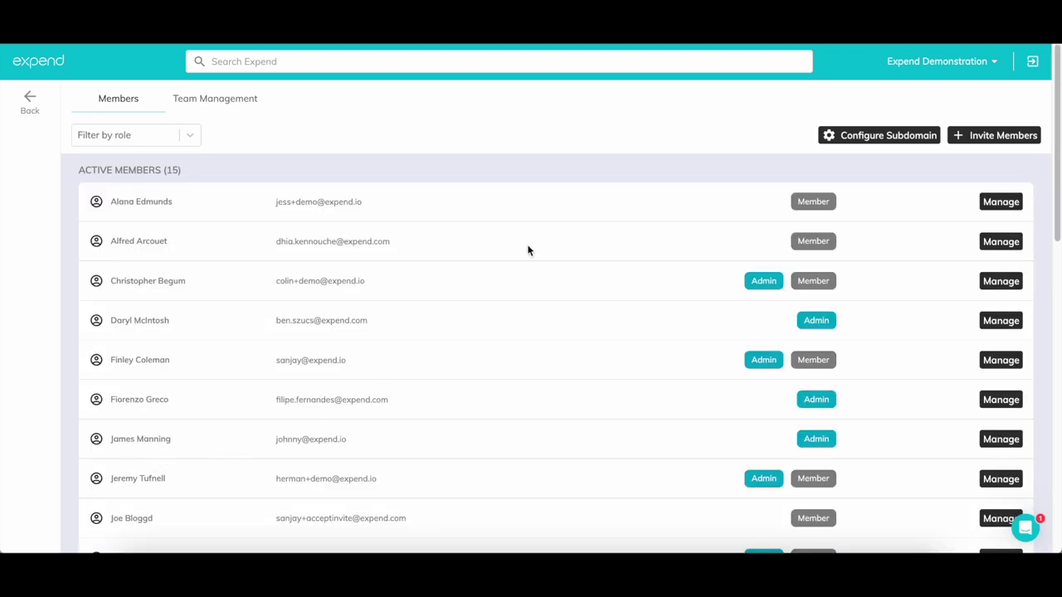
Start inviting a member by entering their e-mail address, browse roles, then close without sending
left_click(972, 139)
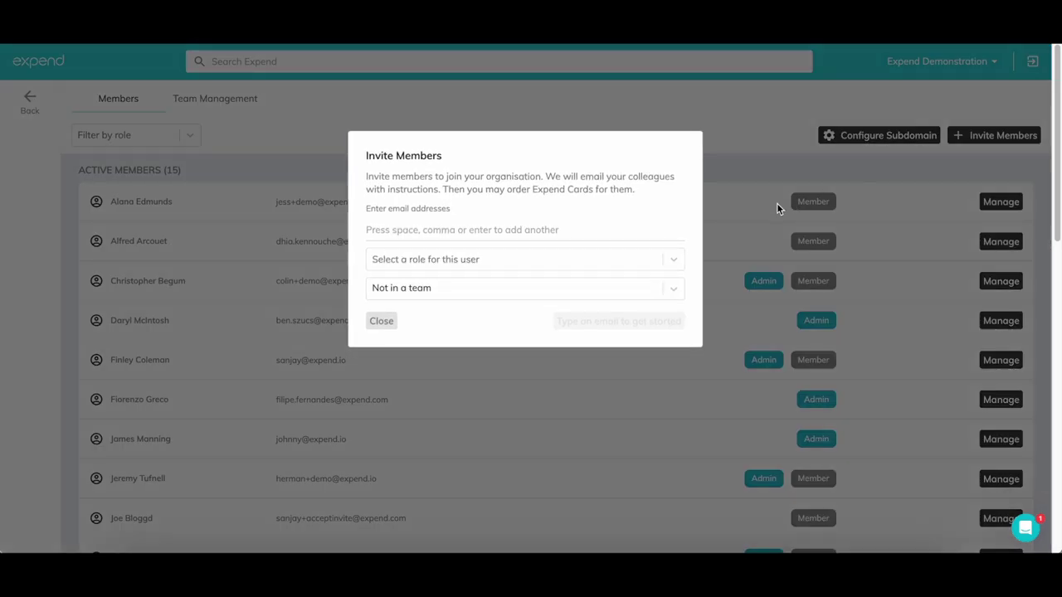
left_click(523, 232)
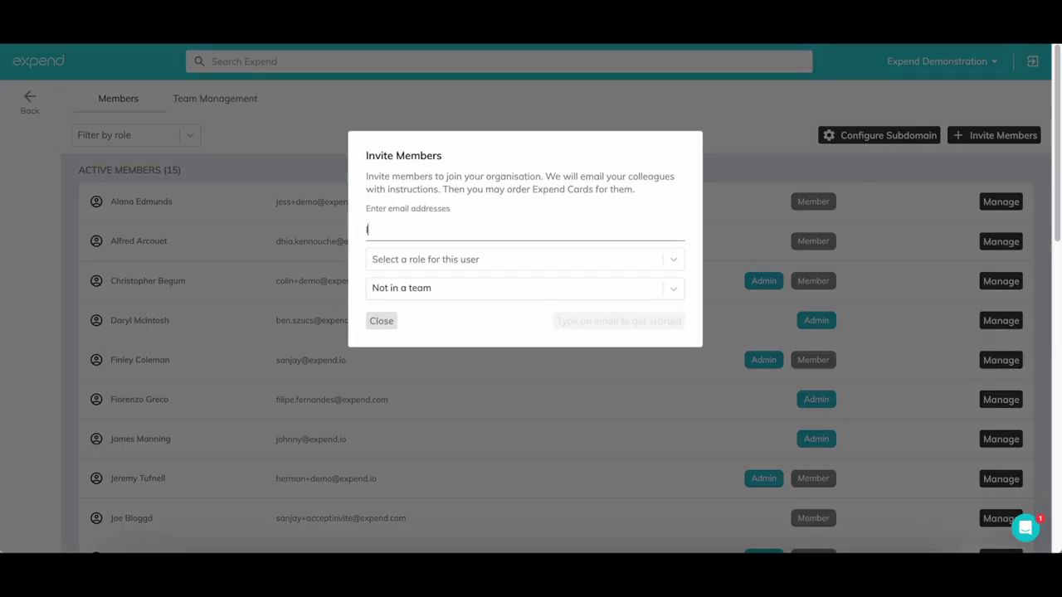
left_click(532, 263)
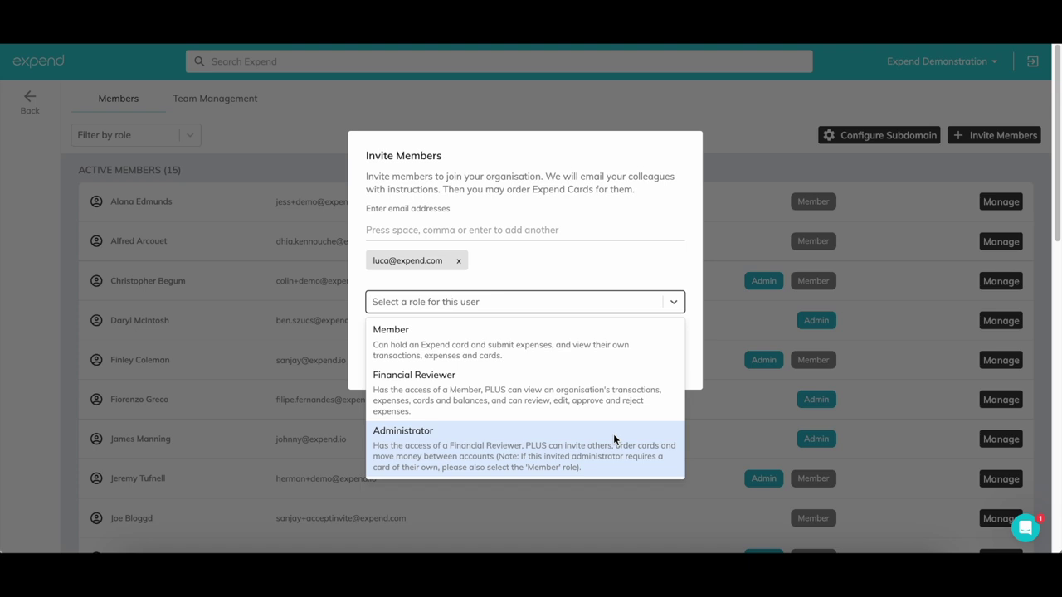
left_click(581, 267)
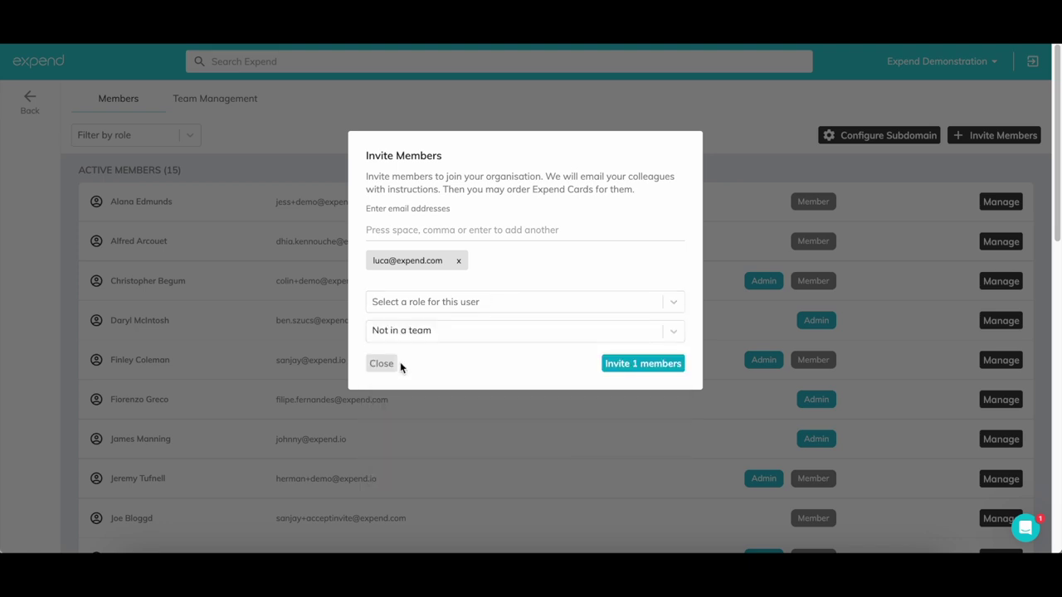
left_click(389, 365)
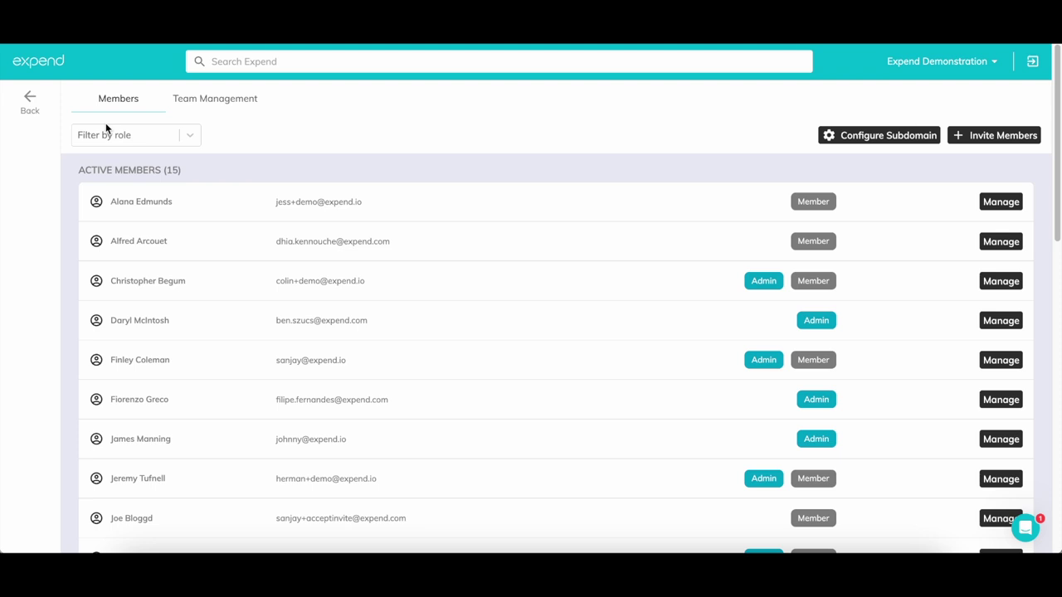
left_click(32, 107)
Start a new card order and choose the member who will receive the card
mouse_move(19, 147)
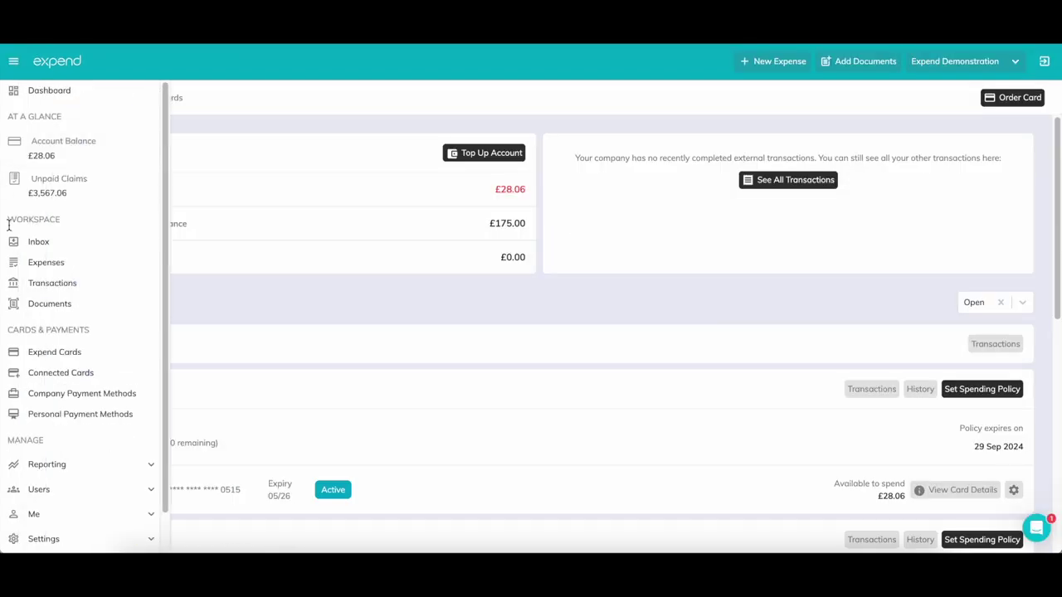
scroll(33, 290, "down", 1)
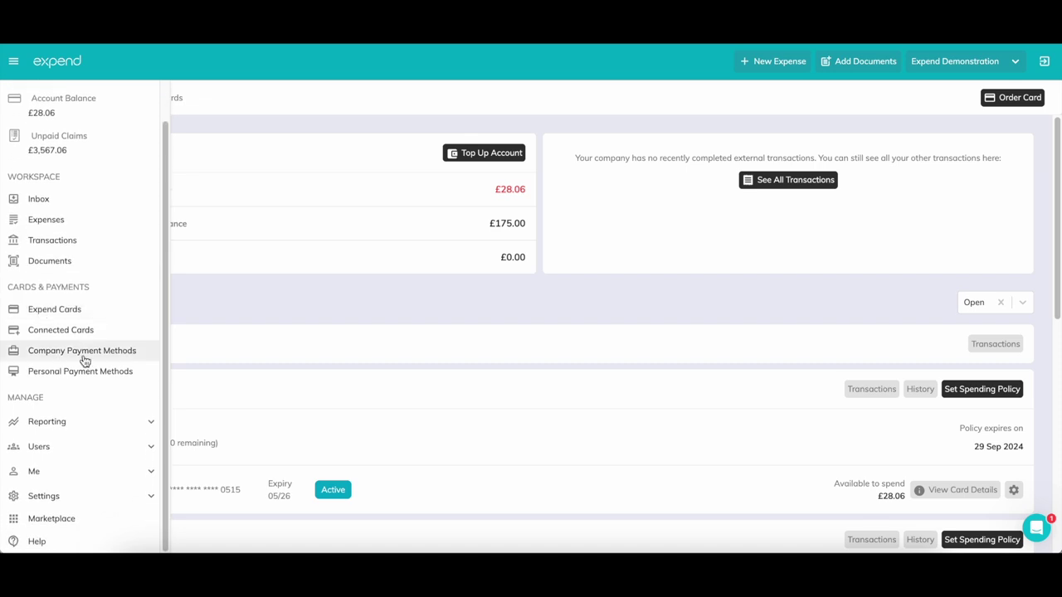
left_click(98, 496)
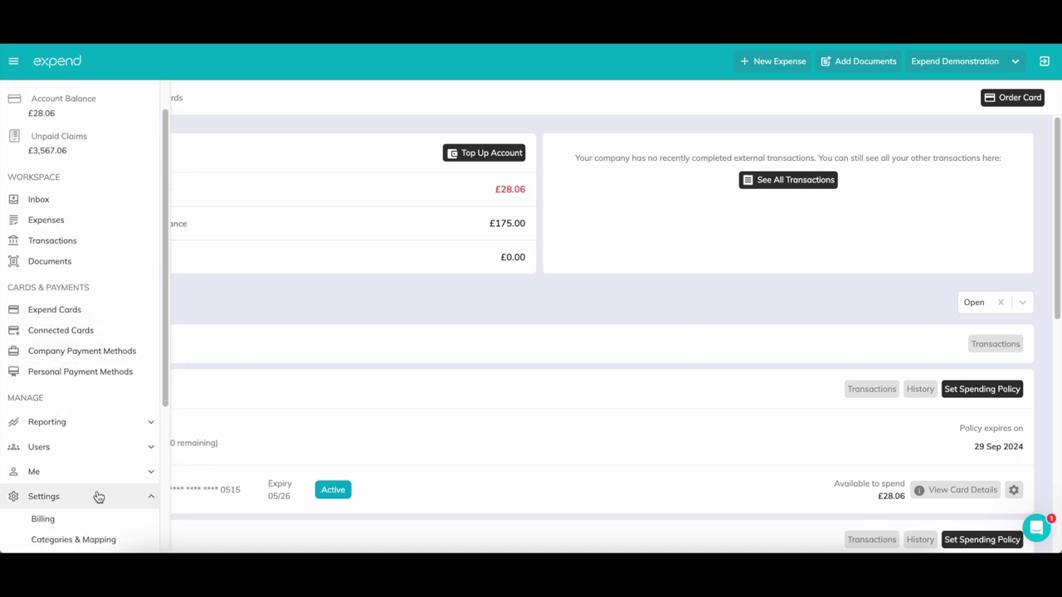
left_click(98, 496)
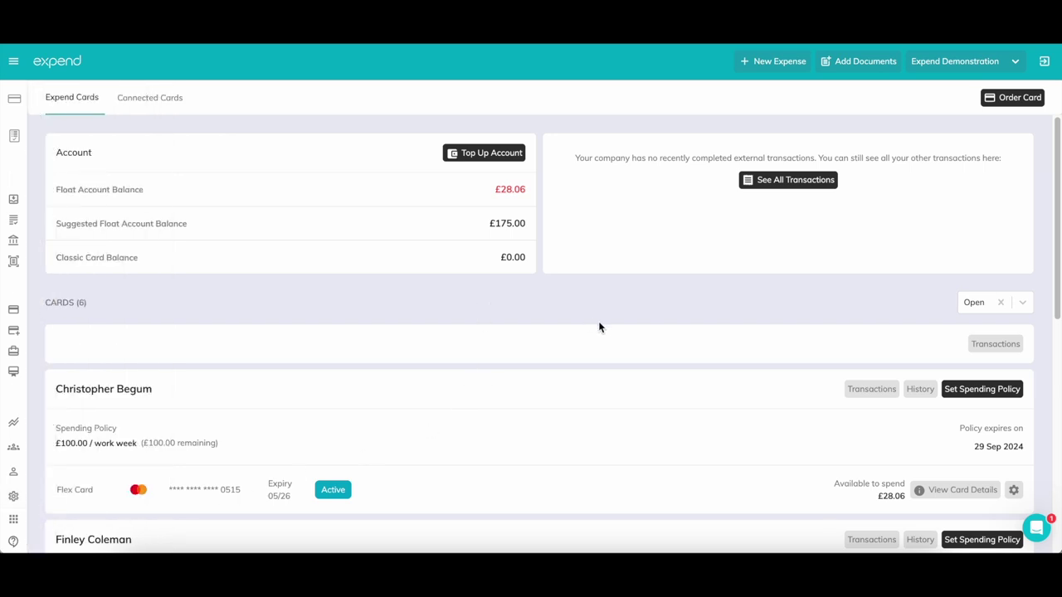
left_click(1011, 101)
left_click(437, 192)
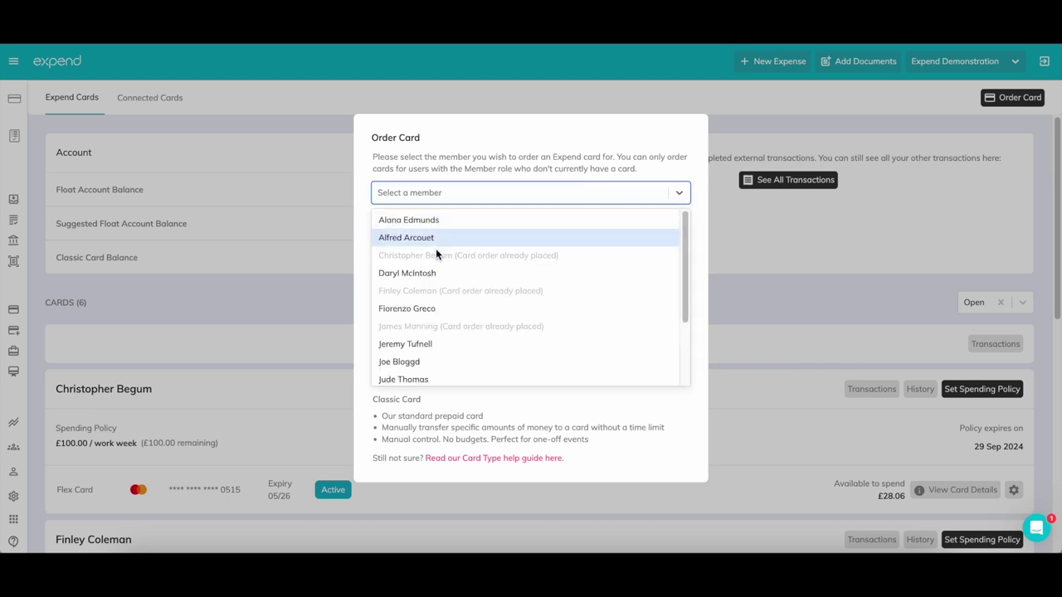
left_click(431, 274)
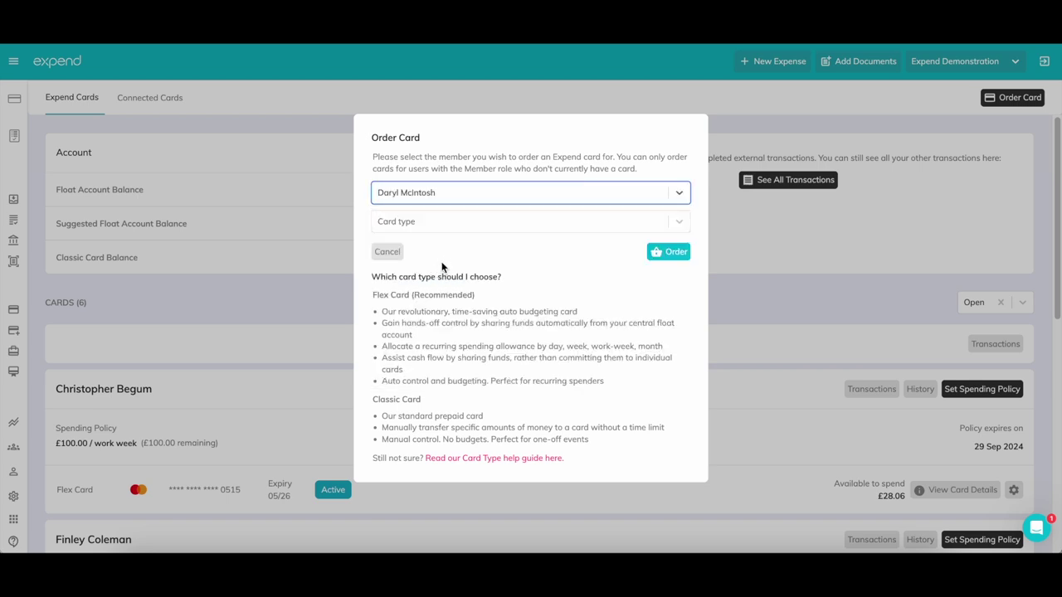
Set card type to Expend Flex Card with a £100 Simple Allowance policy, then cancel the order
left_click(432, 224)
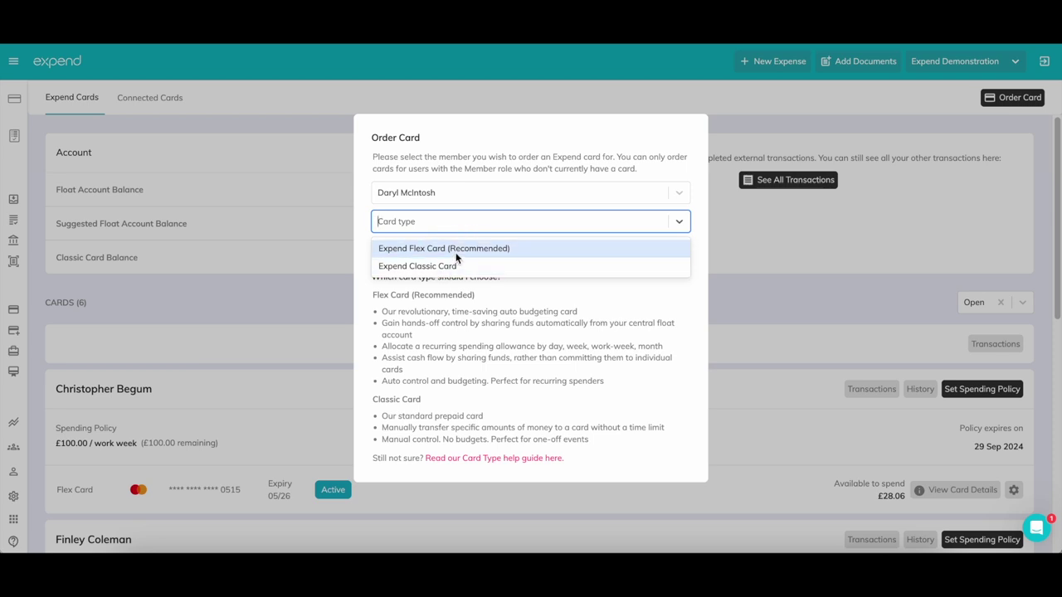
left_click(555, 266)
left_click(559, 229)
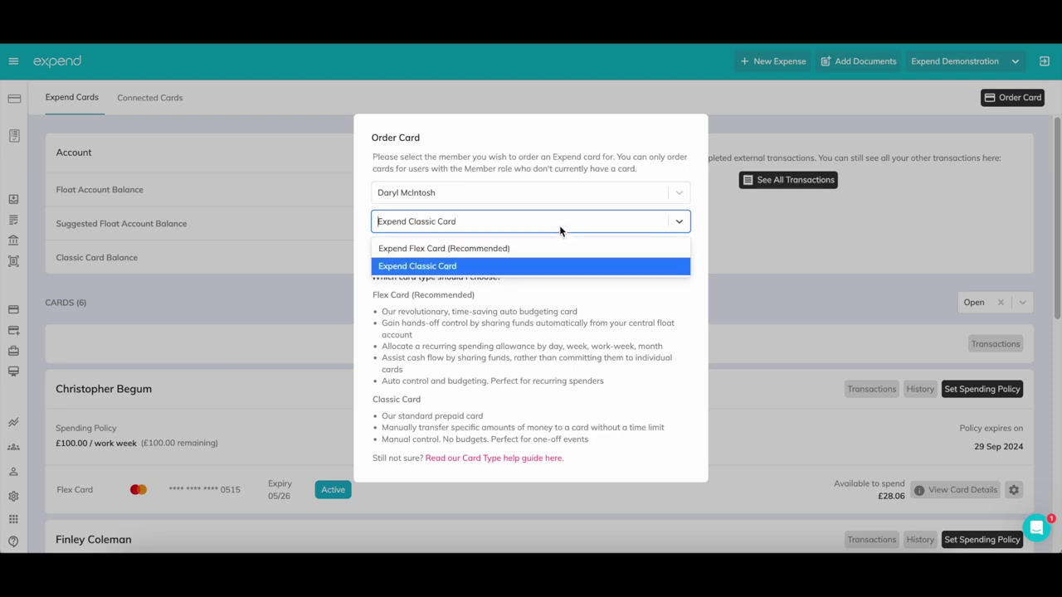
left_click(557, 248)
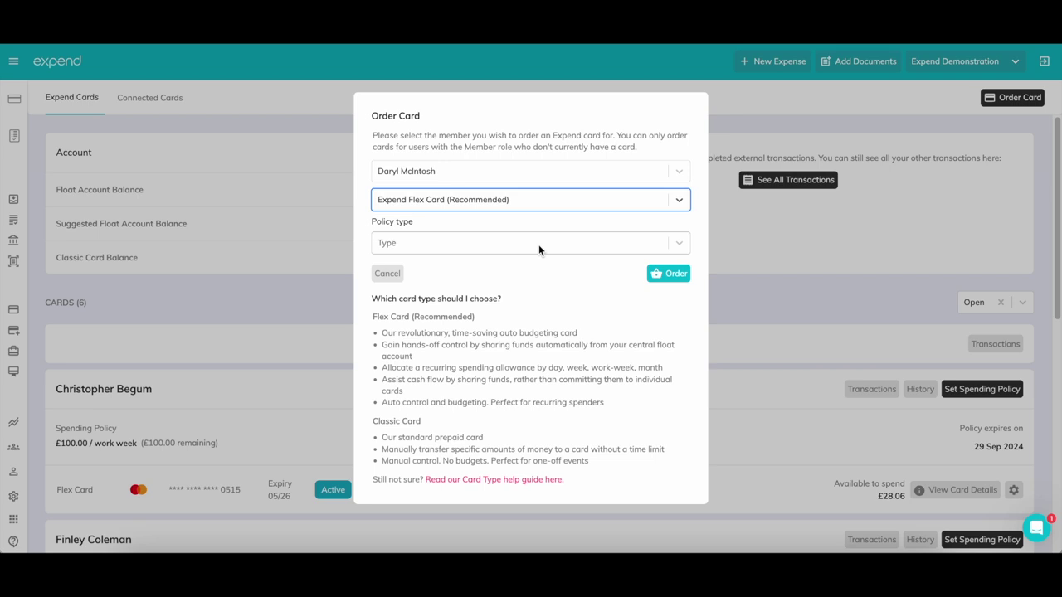
left_click(538, 244)
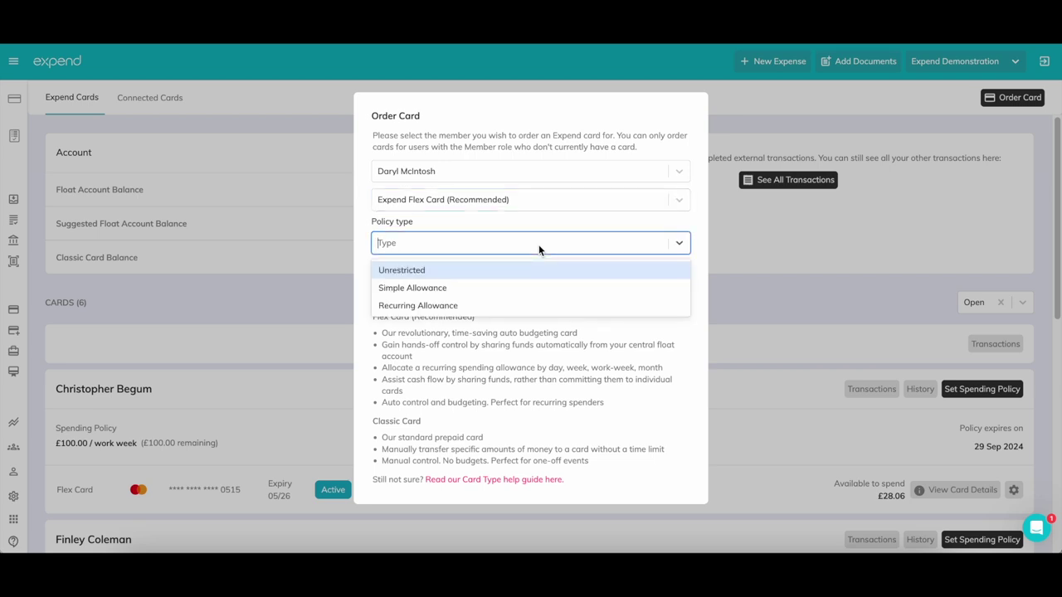
left_click(533, 288)
left_click(521, 290)
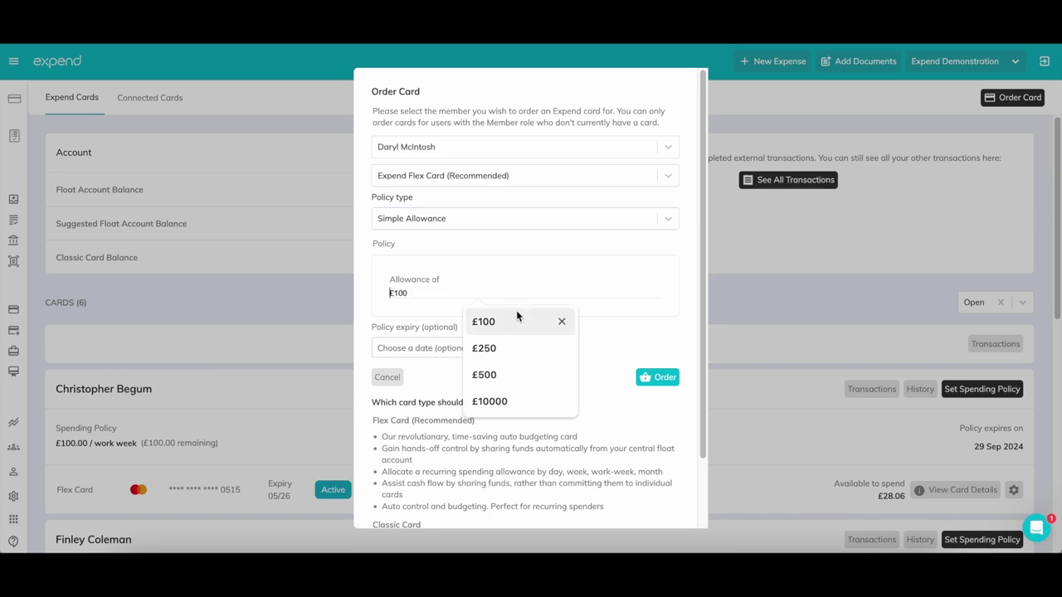
left_click(516, 312)
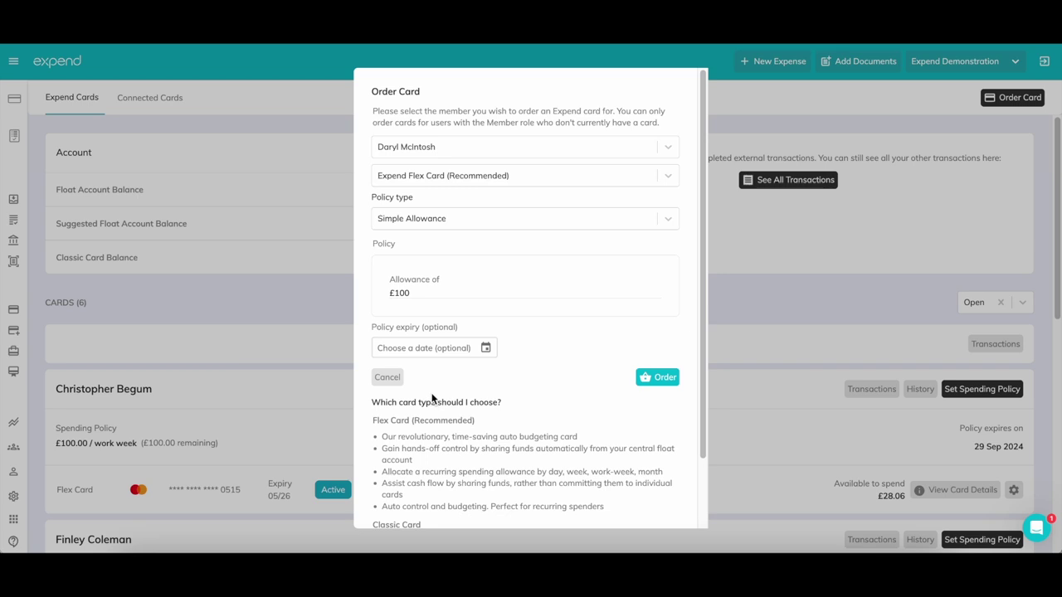
left_click(387, 377)
Open Settings > Billing, view the Add Payment Card form, and cancel without adding a card
mouse_move(11, 446)
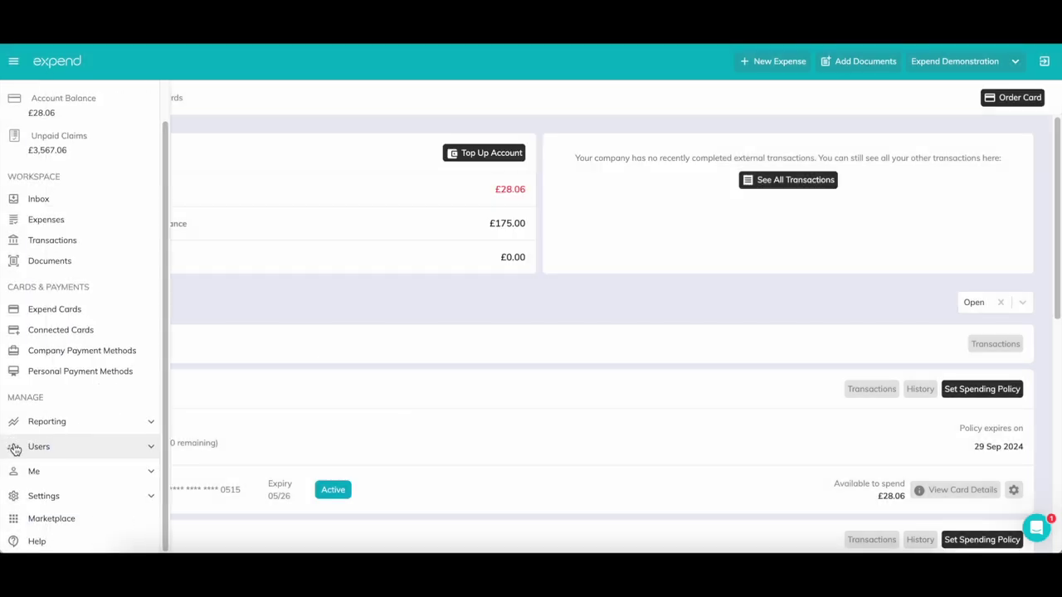
left_click(69, 493)
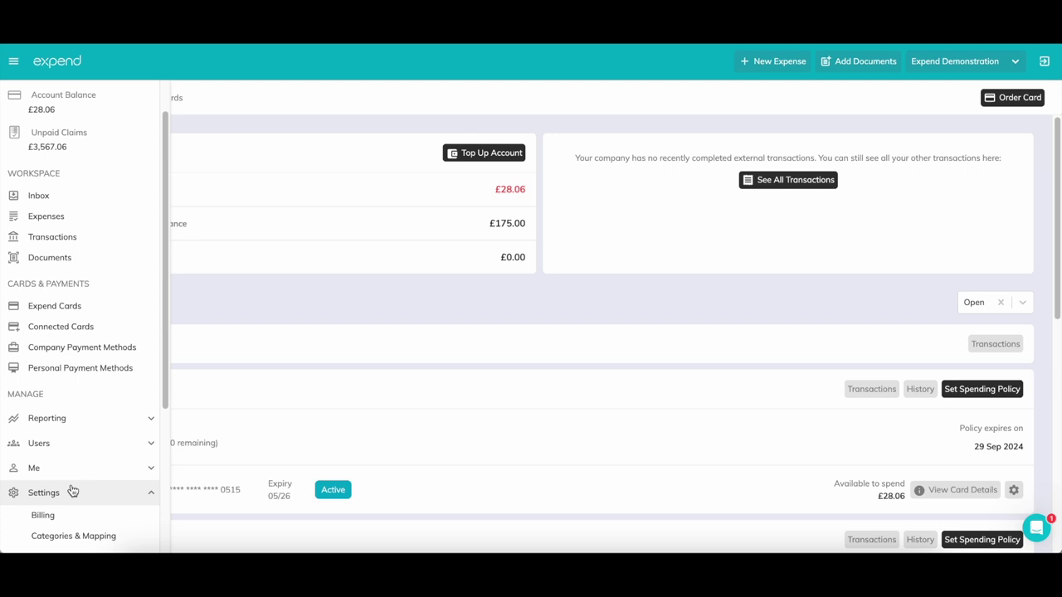
scroll(73, 485, "down", 1)
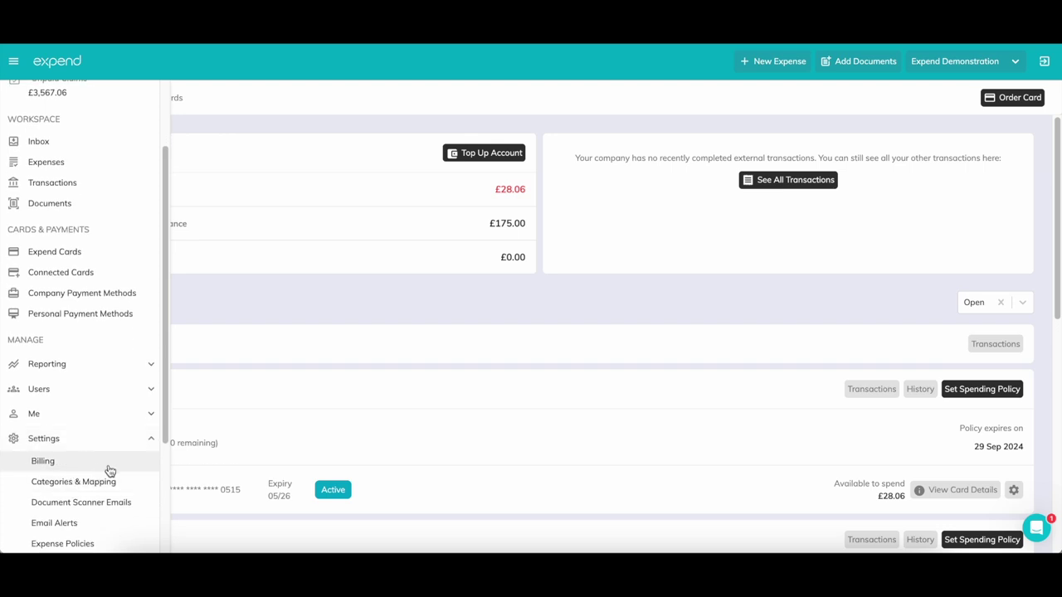
left_click(109, 469)
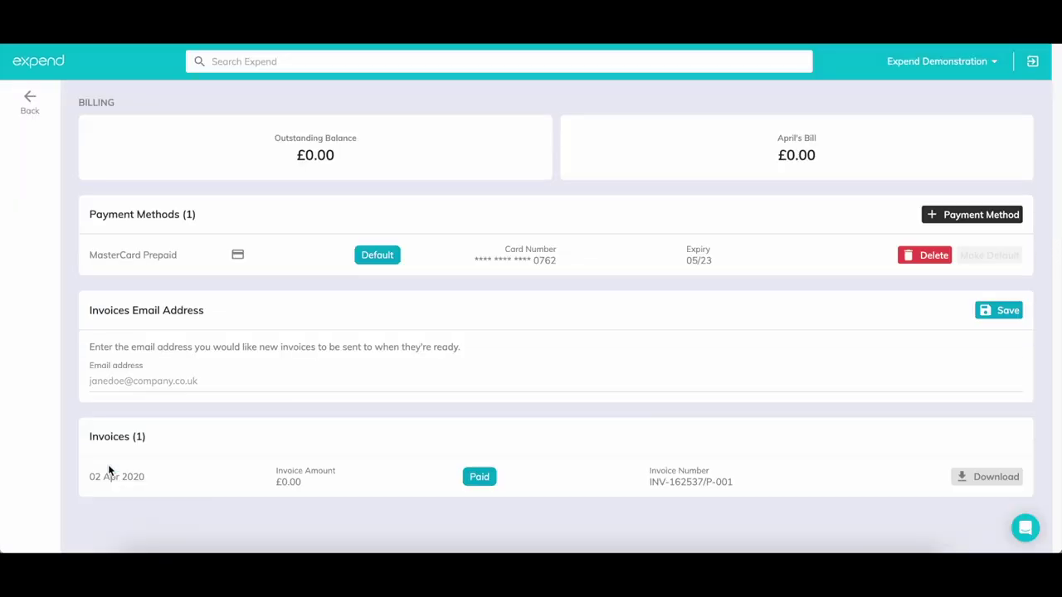
left_click(960, 217)
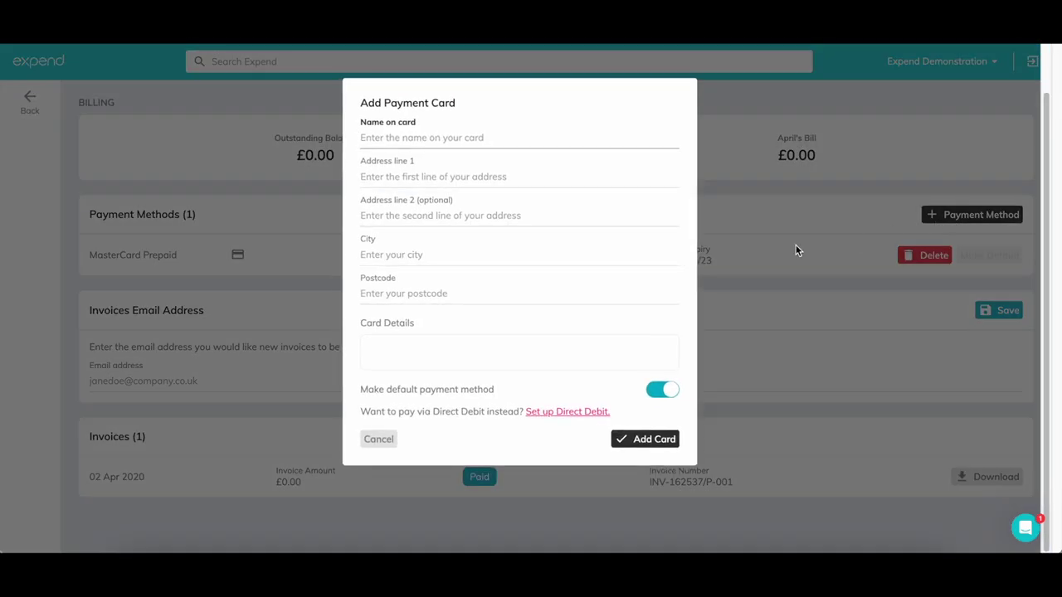
scroll(443, 459, "down", 1)
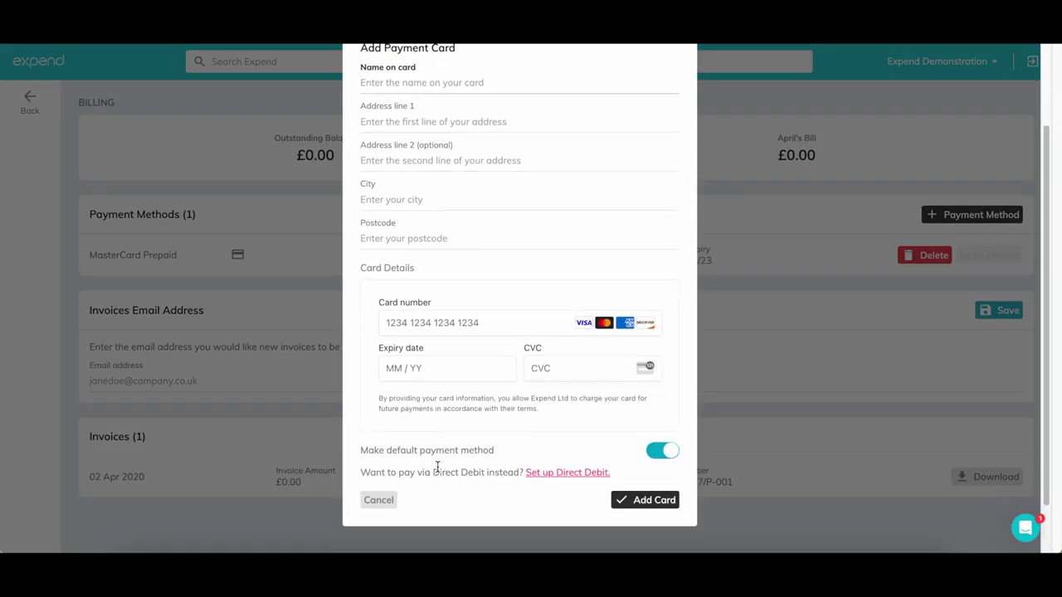
left_click(378, 500)
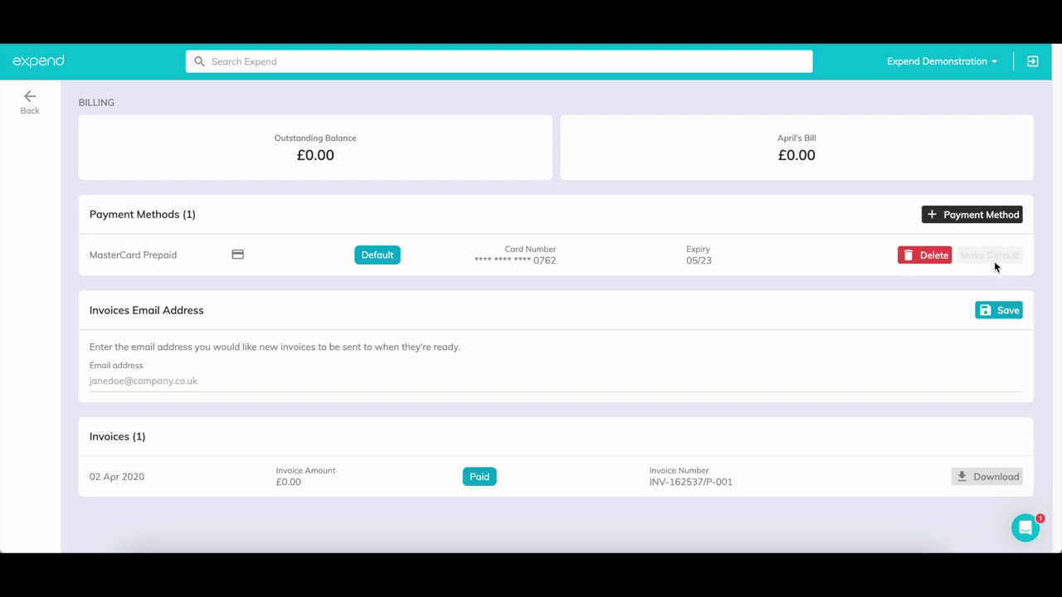
Open Email Alerts and toggle the low balance, missing receipts and reviewer alerts off and back on
left_click(29, 104)
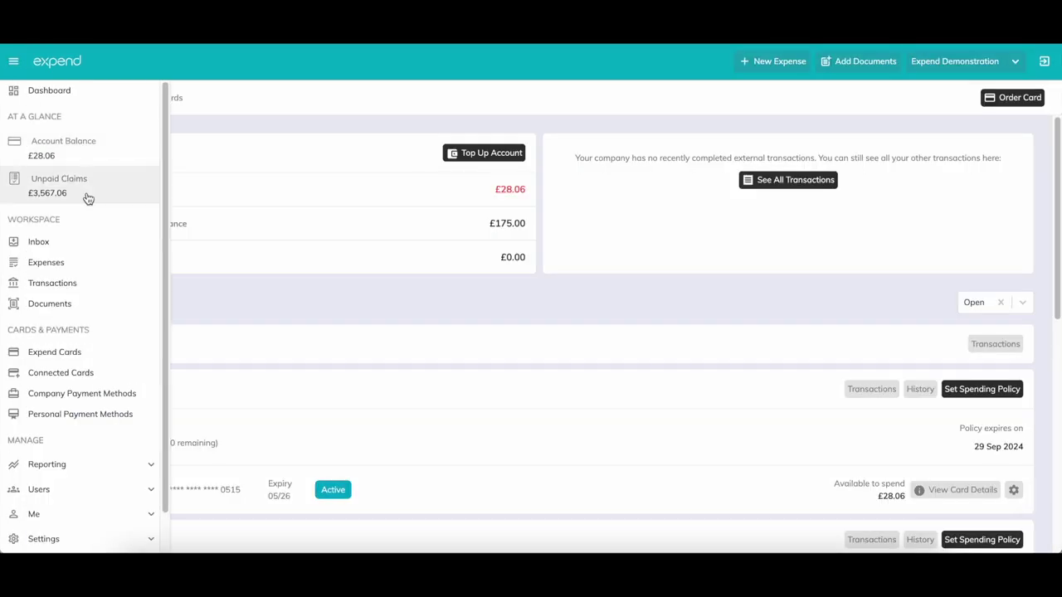
scroll(78, 377, "down", 1)
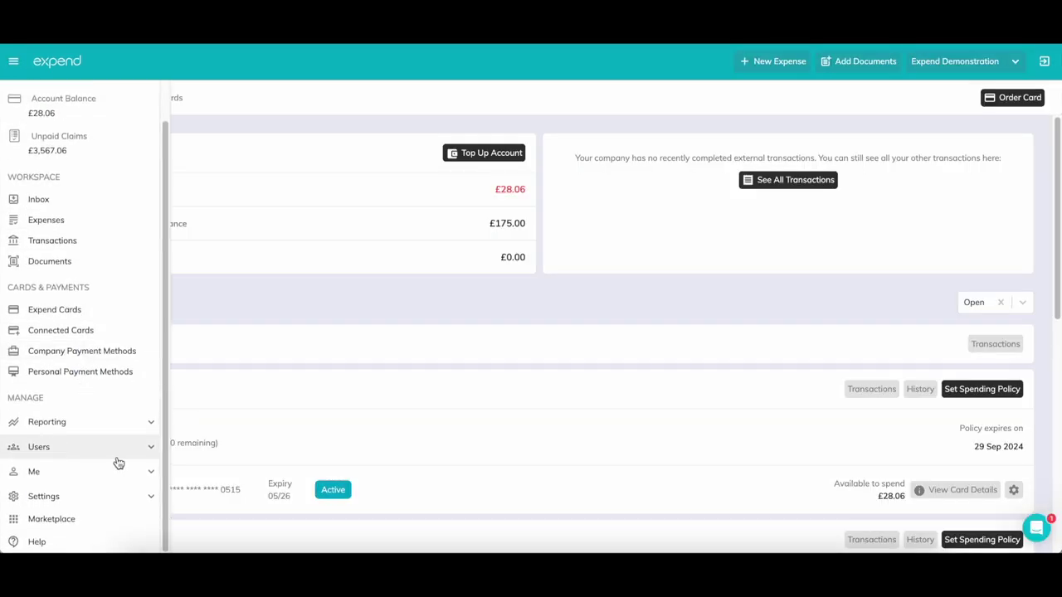
left_click(107, 495)
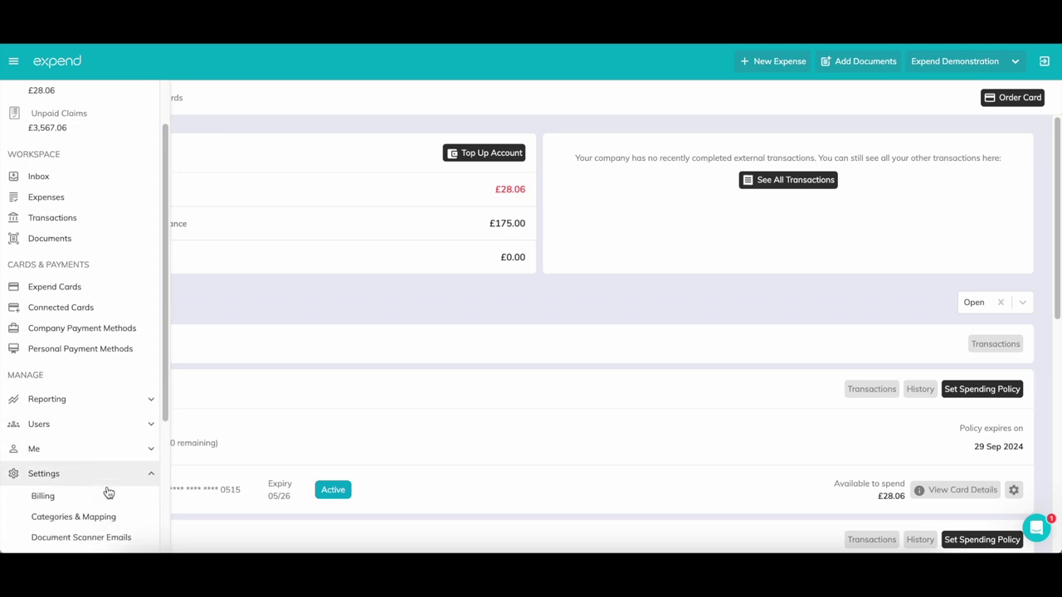
scroll(107, 492, "down", 1)
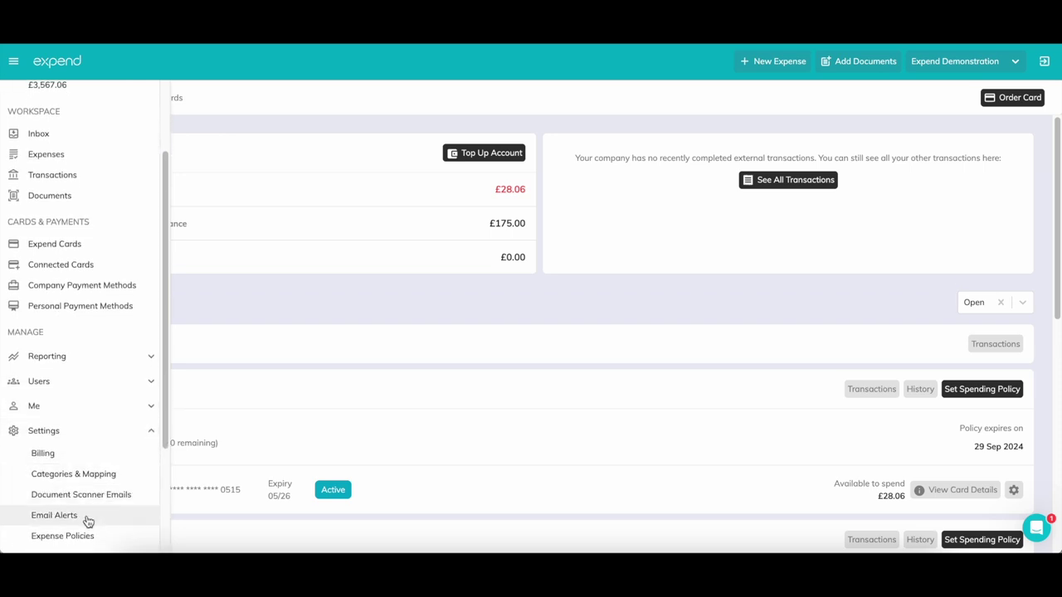
left_click(88, 516)
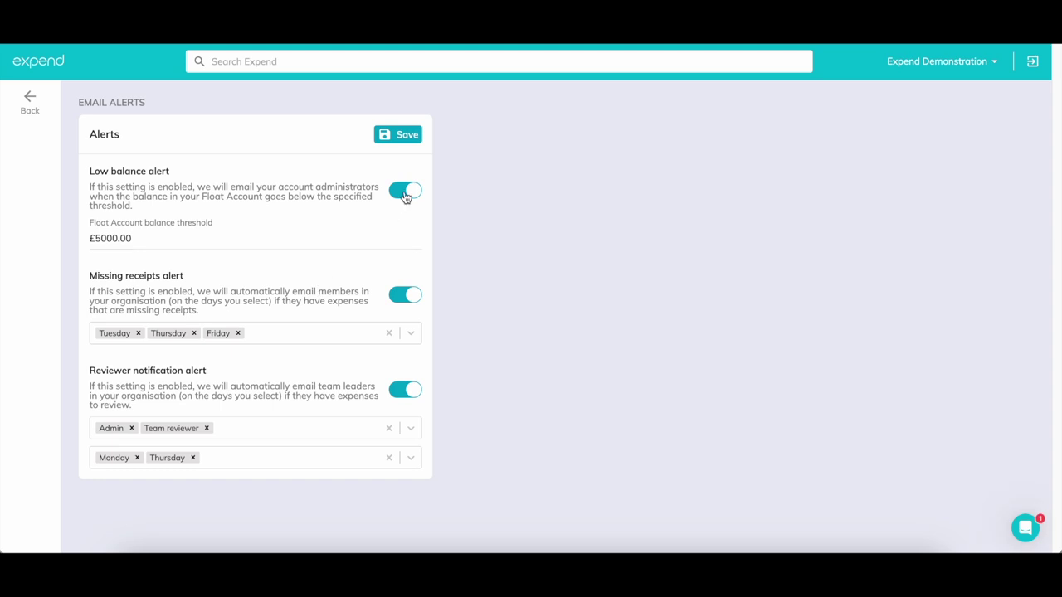
left_click(405, 192)
left_click(405, 192)
left_click(412, 299)
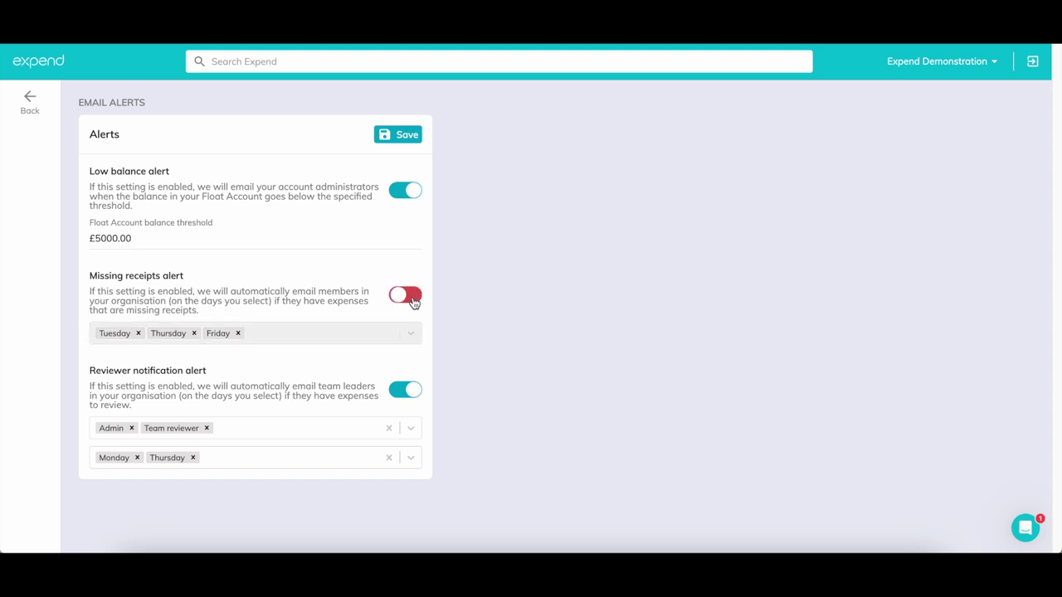
left_click(411, 298)
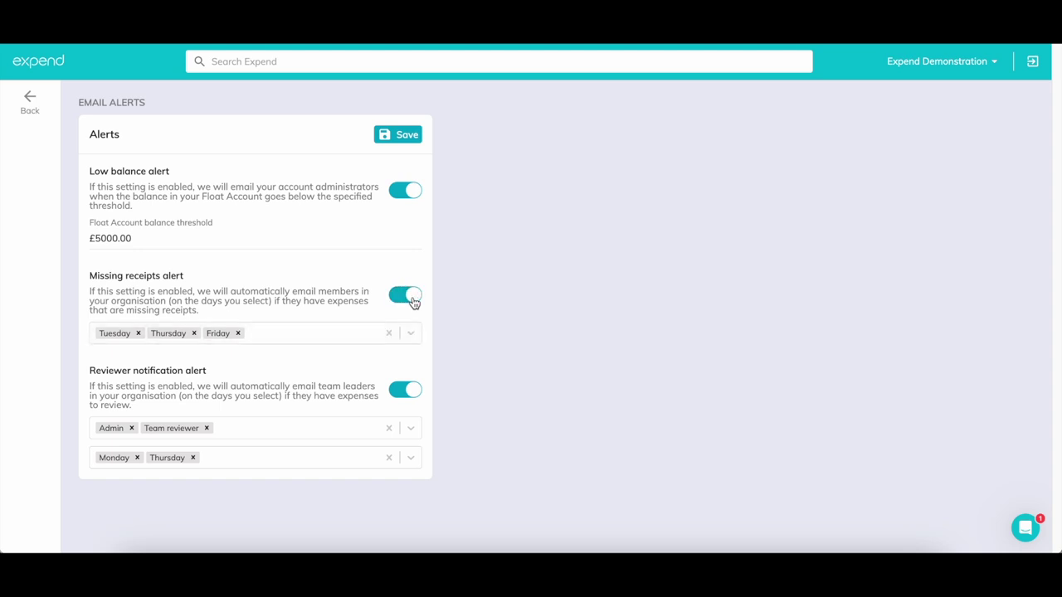
left_click(413, 397)
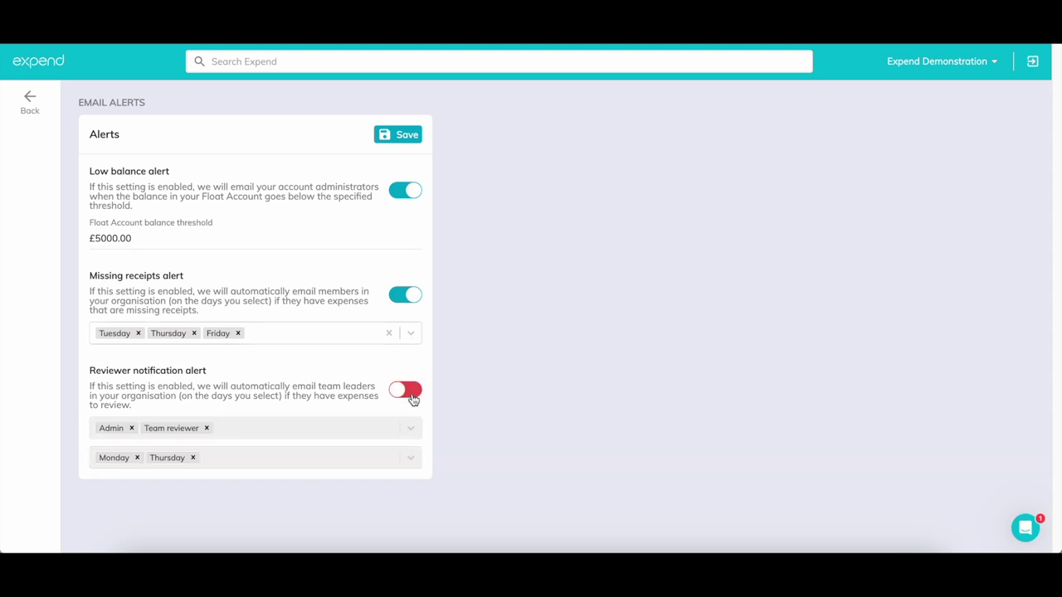
left_click(413, 399)
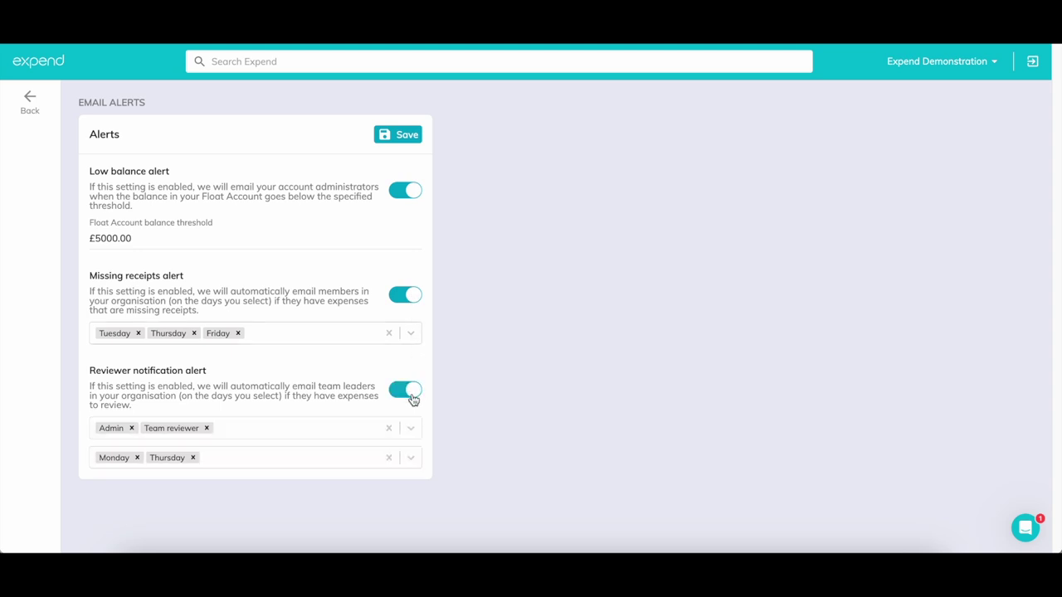
Add Monday and Wednesday to missing-receipts days, keep reviewer days Monday and Thursday, and save
left_click(305, 339)
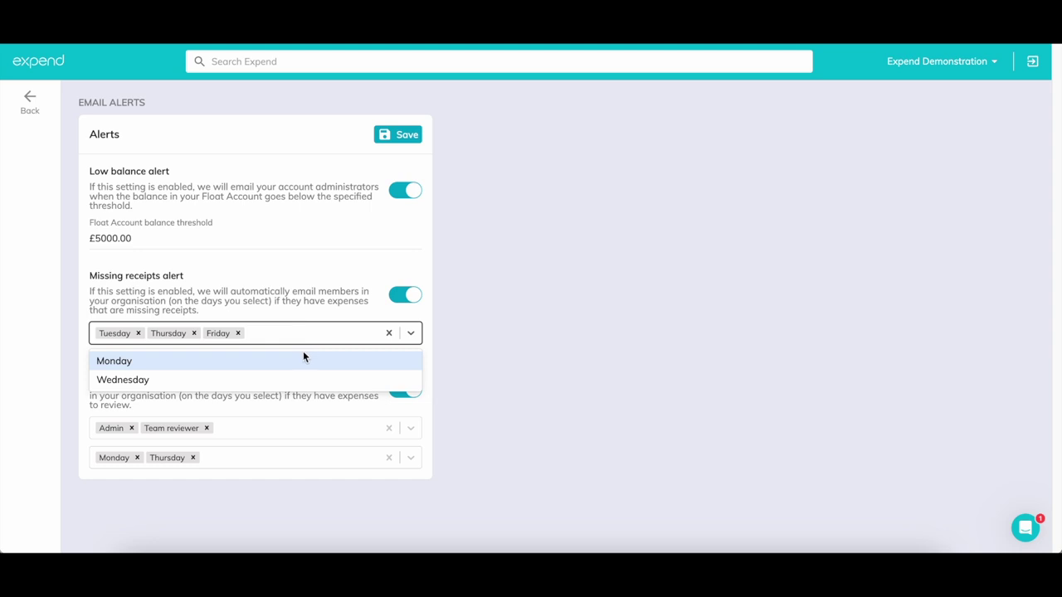
left_click(303, 358)
left_click(313, 340)
left_click(308, 355)
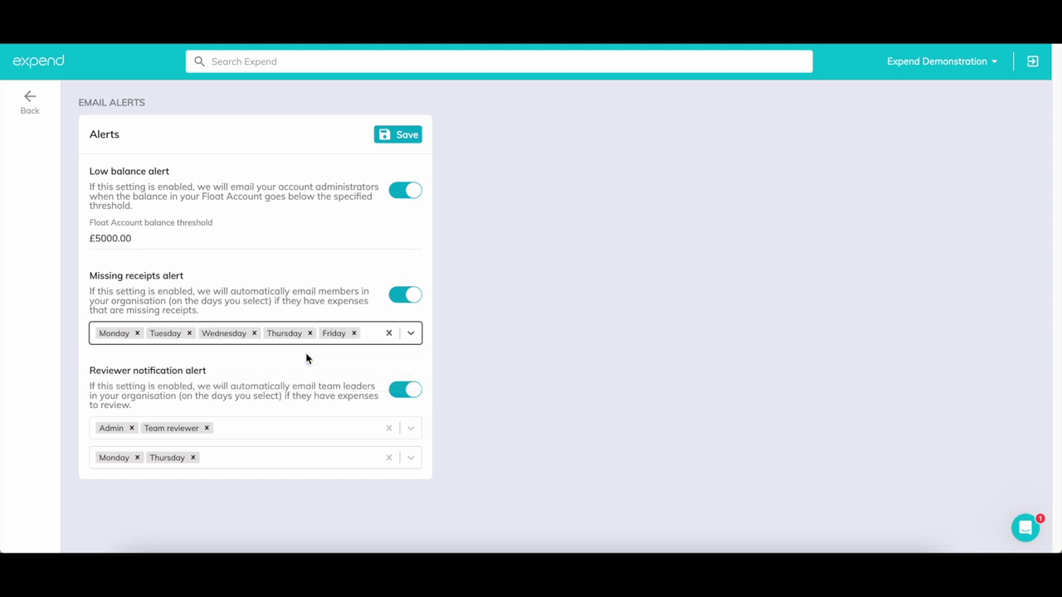
left_click(361, 456)
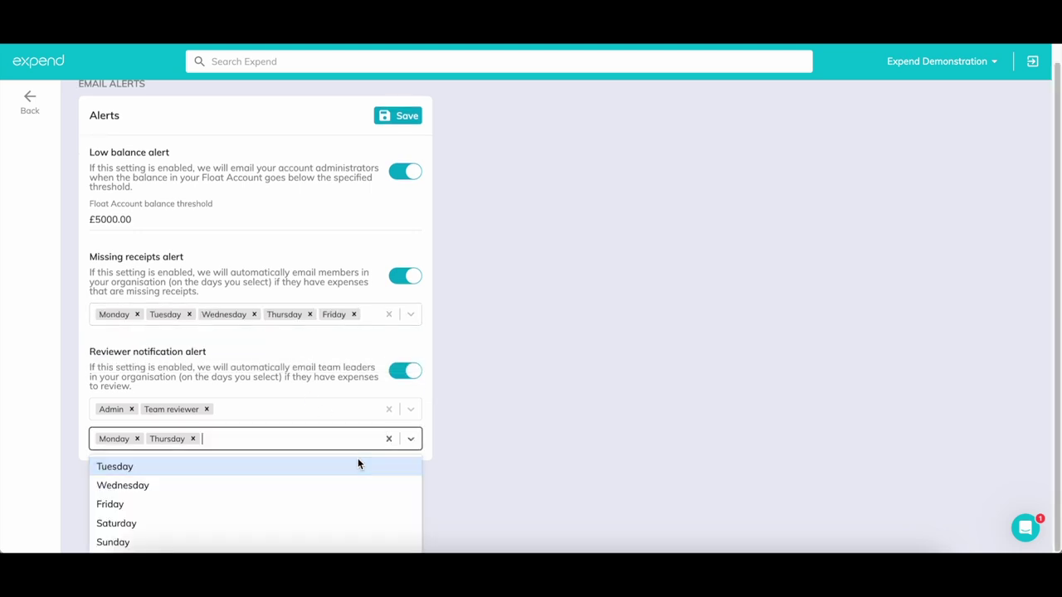
left_click(287, 482)
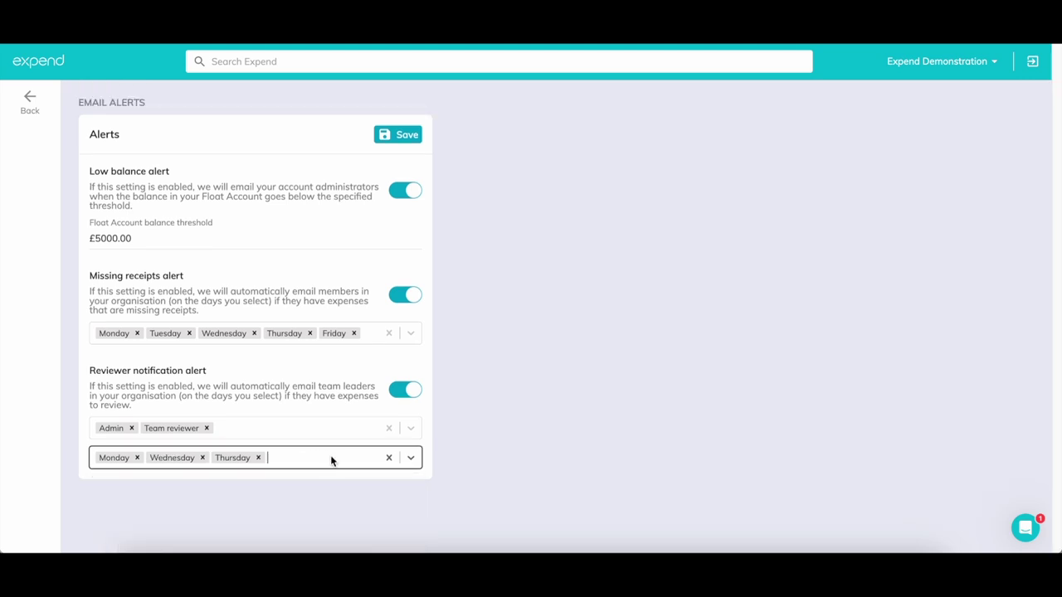
left_click(201, 458)
left_click(412, 137)
Go back and open Settings > Categories & Mapping listing the 97 expense categories
left_click(35, 111)
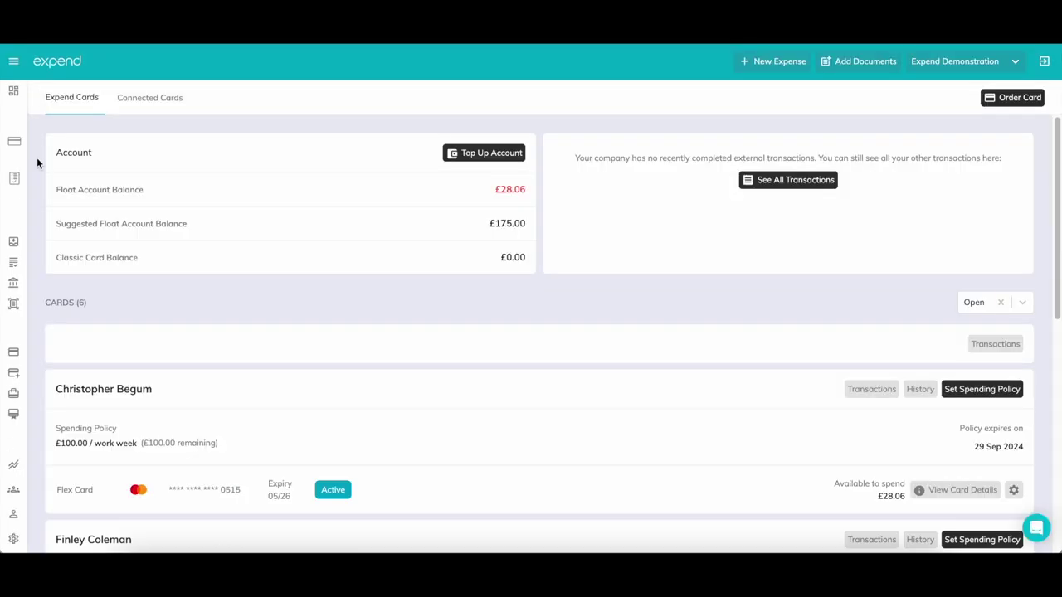
scroll(36, 268, "down", 3)
mouse_move(22, 459)
scroll(49, 489, "down", 1)
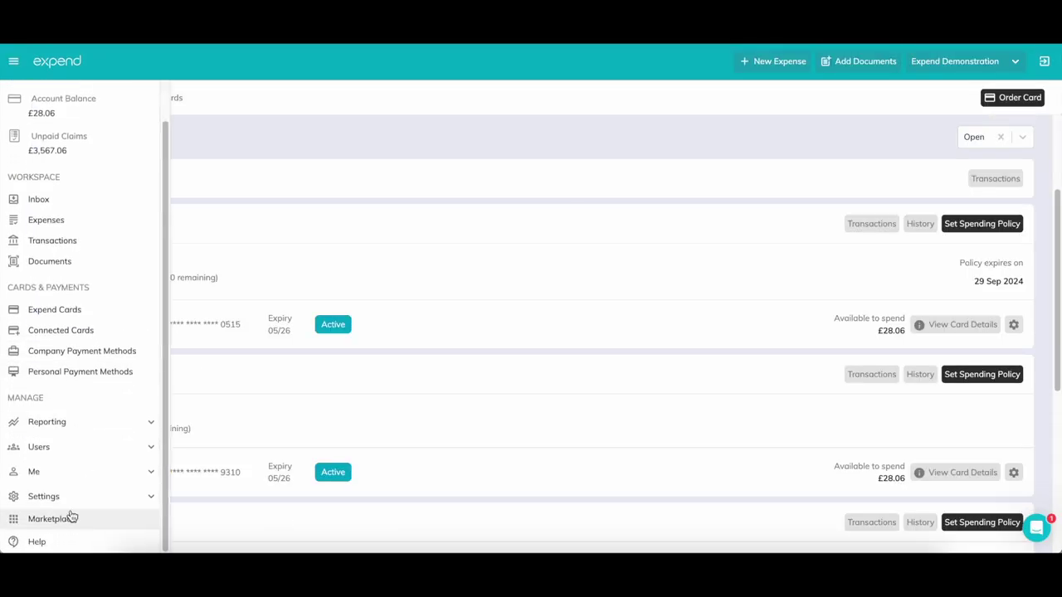
left_click(75, 497)
scroll(78, 496, "down", 2)
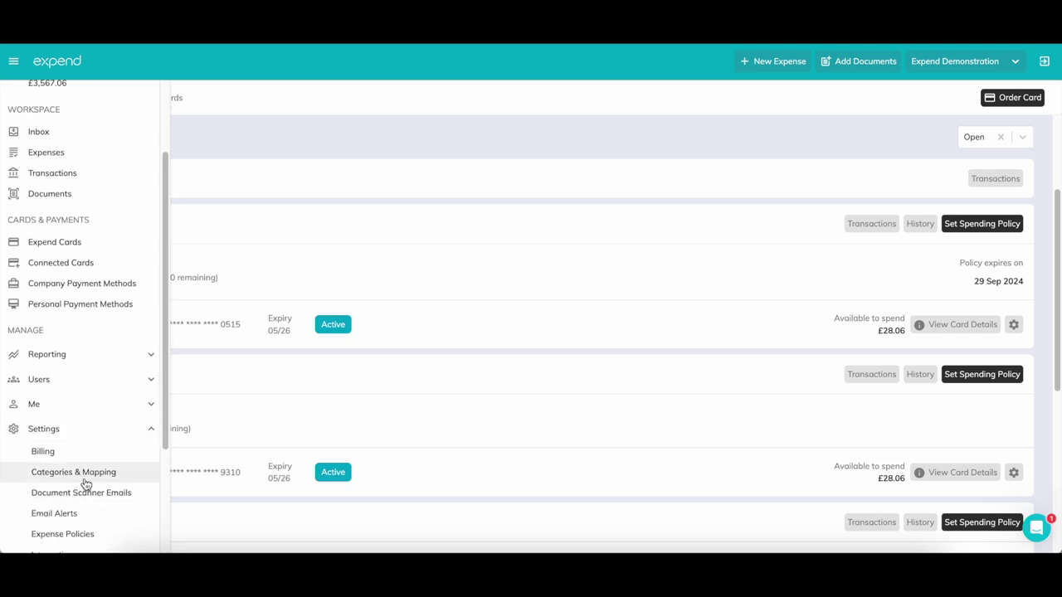
left_click(83, 477)
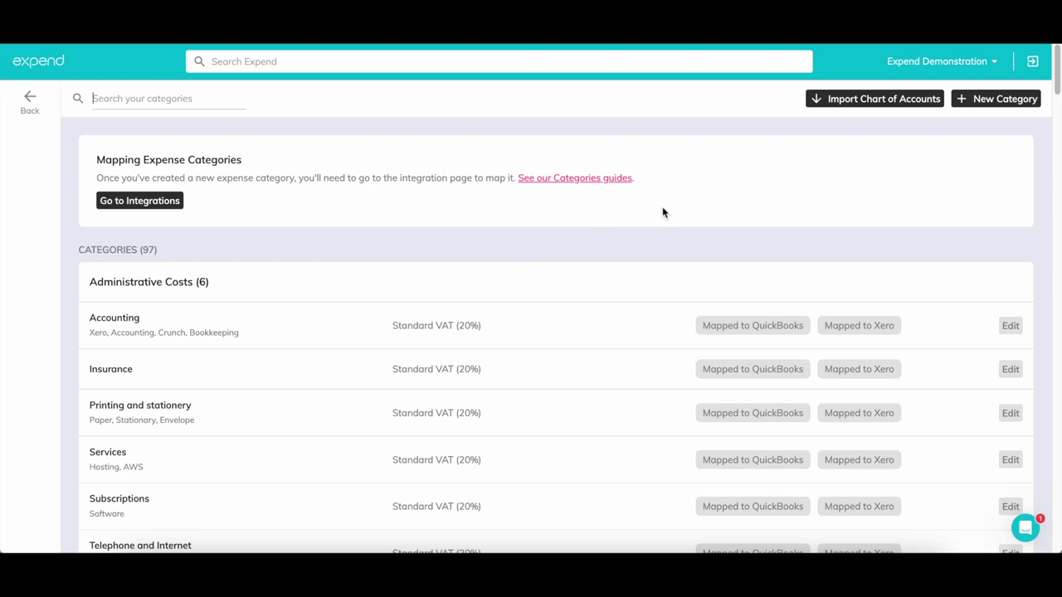
View chart-of-accounts import options, open and close the Accounting category, then start a New Category
left_click(849, 99)
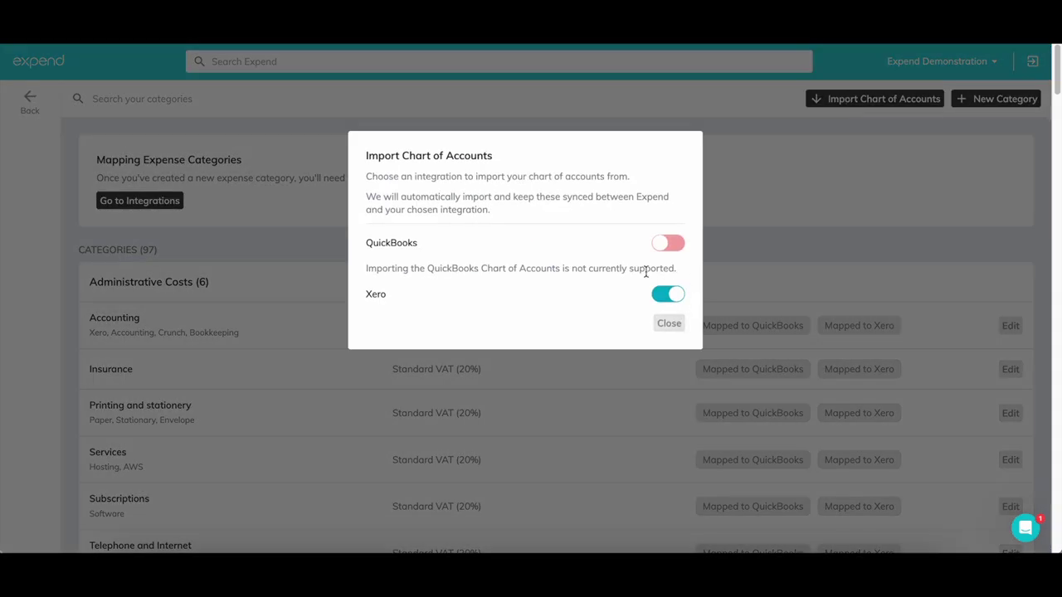
left_click(680, 332)
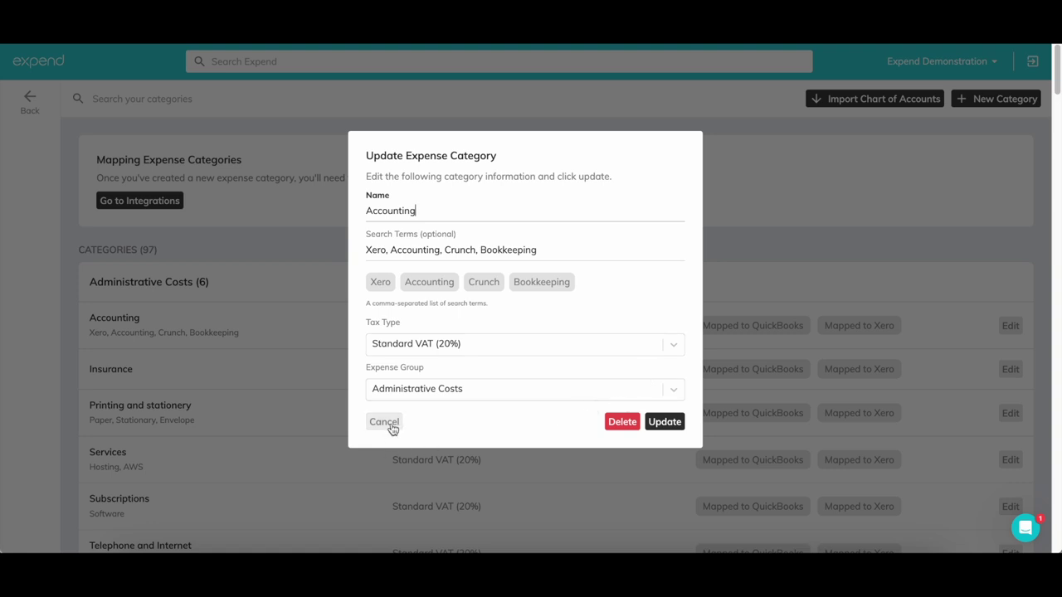
left_click(392, 427)
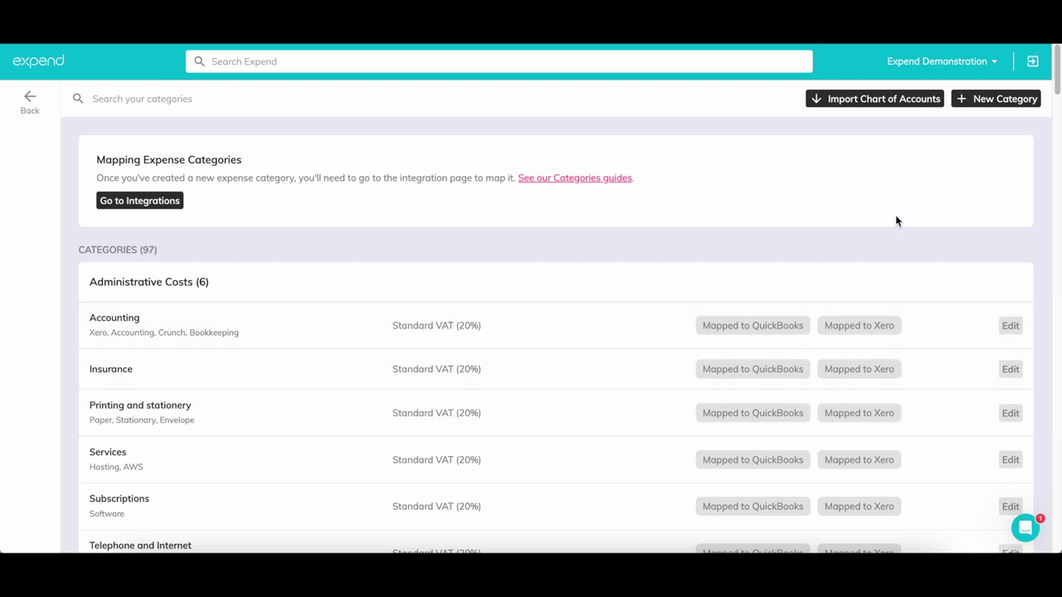
left_click(992, 104)
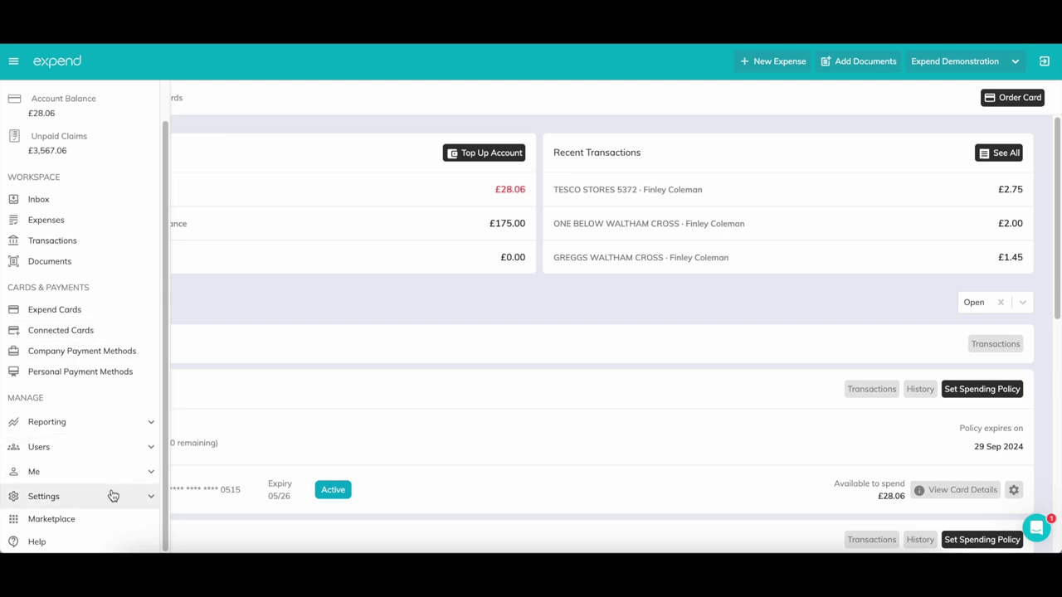
In Tracking Groups, add a Create-in-Expend group named Project 10, then go back
left_click(113, 496)
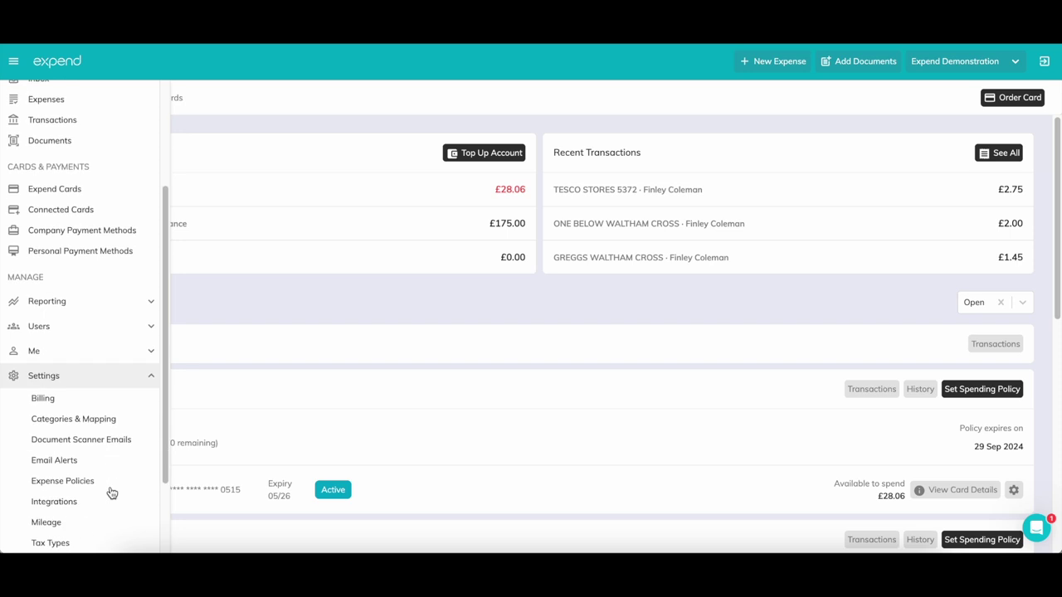
scroll(111, 493, "down", 1)
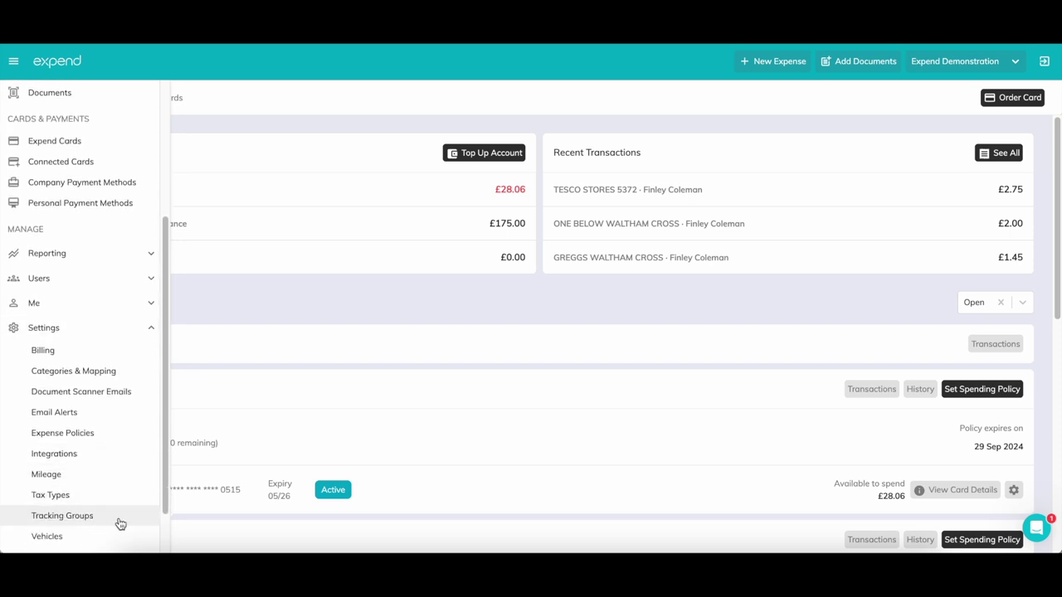
left_click(121, 519)
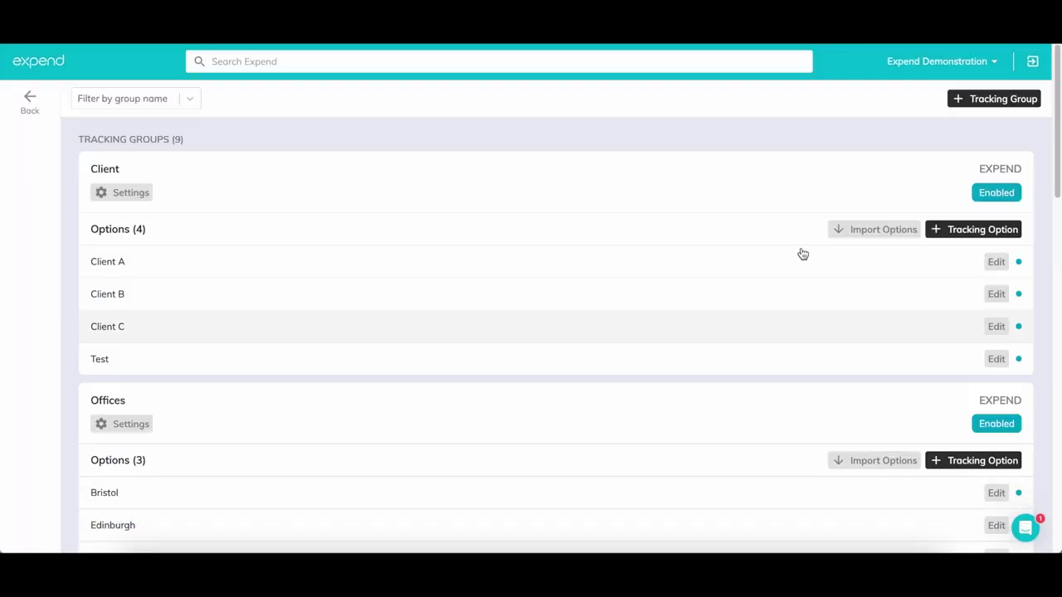
left_click(982, 104)
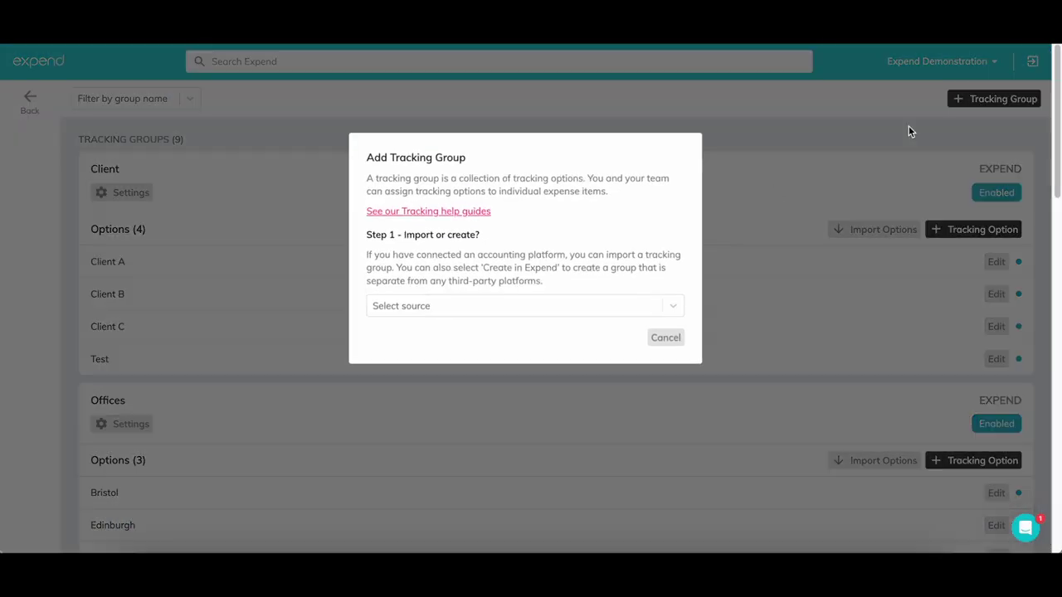
left_click(524, 312)
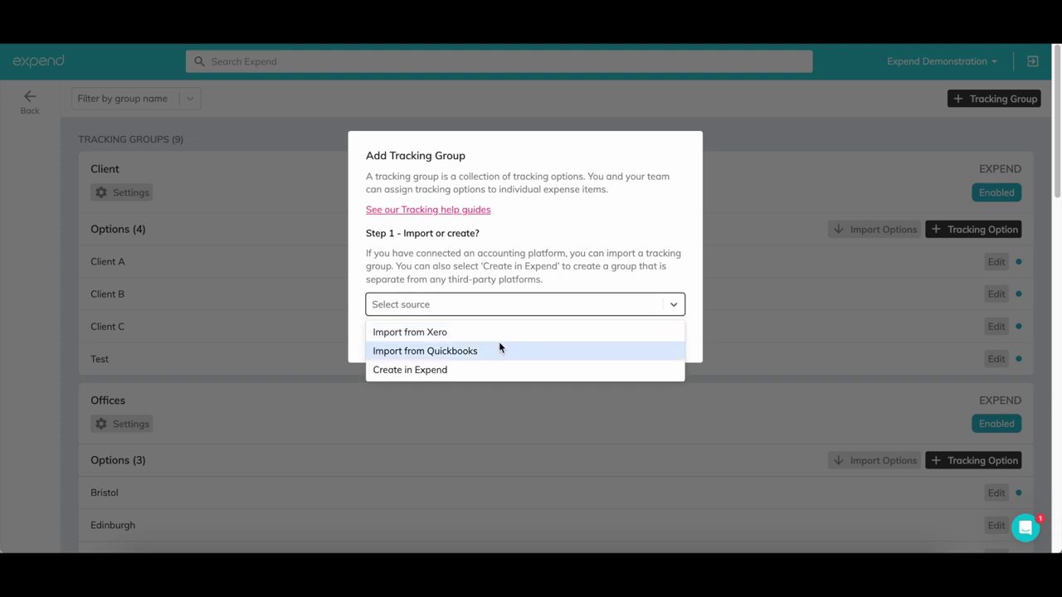
left_click(553, 369)
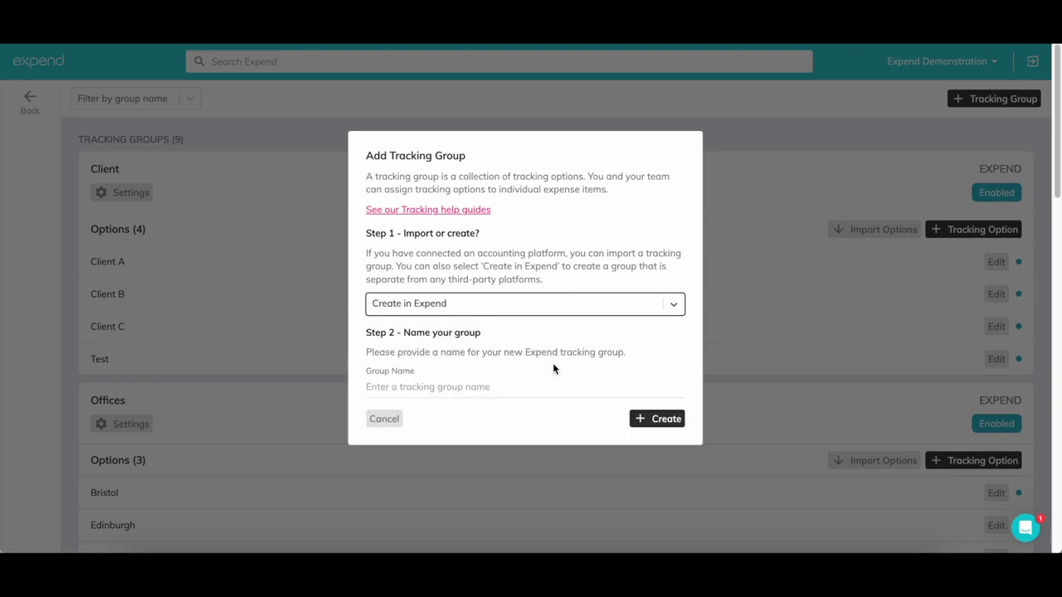
left_click(520, 384)
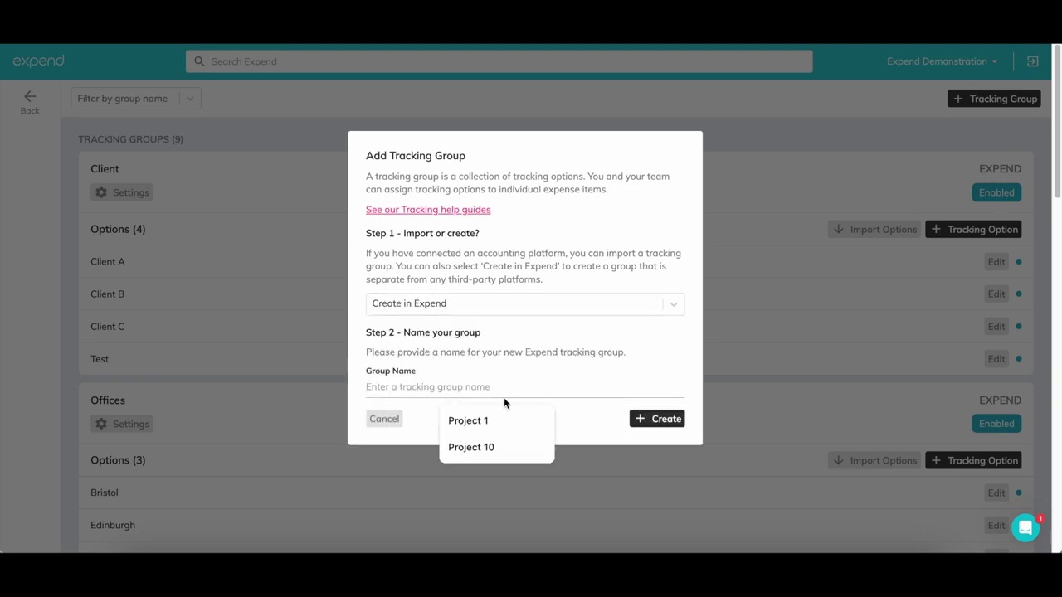
left_click(479, 446)
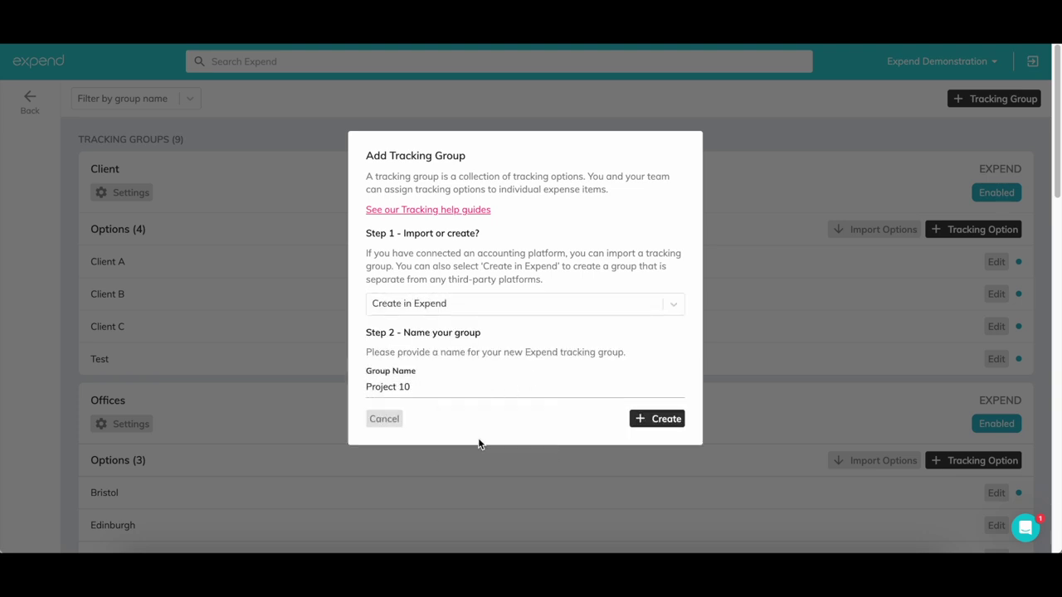
type("1")
left_click(669, 418)
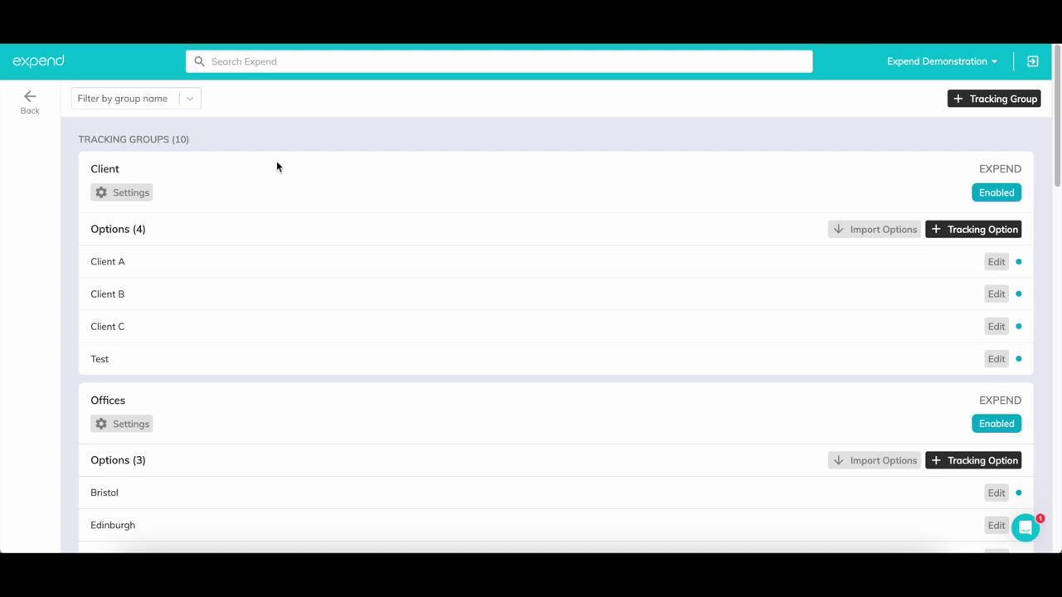
left_click(33, 114)
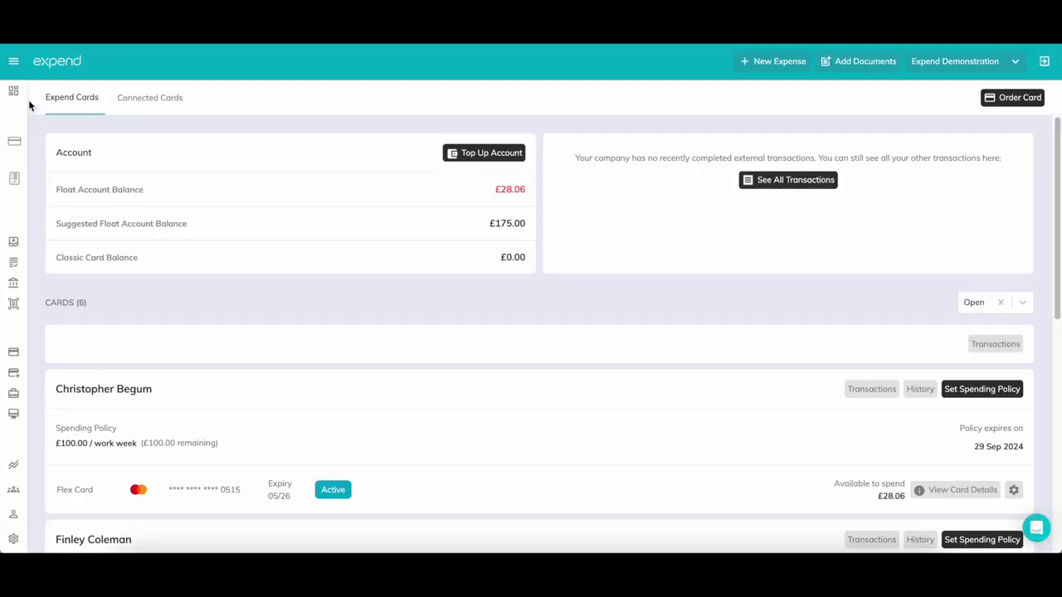
Create a new team named Software on the Team Management page
mouse_move(28, 100)
scroll(83, 399, "down", 1)
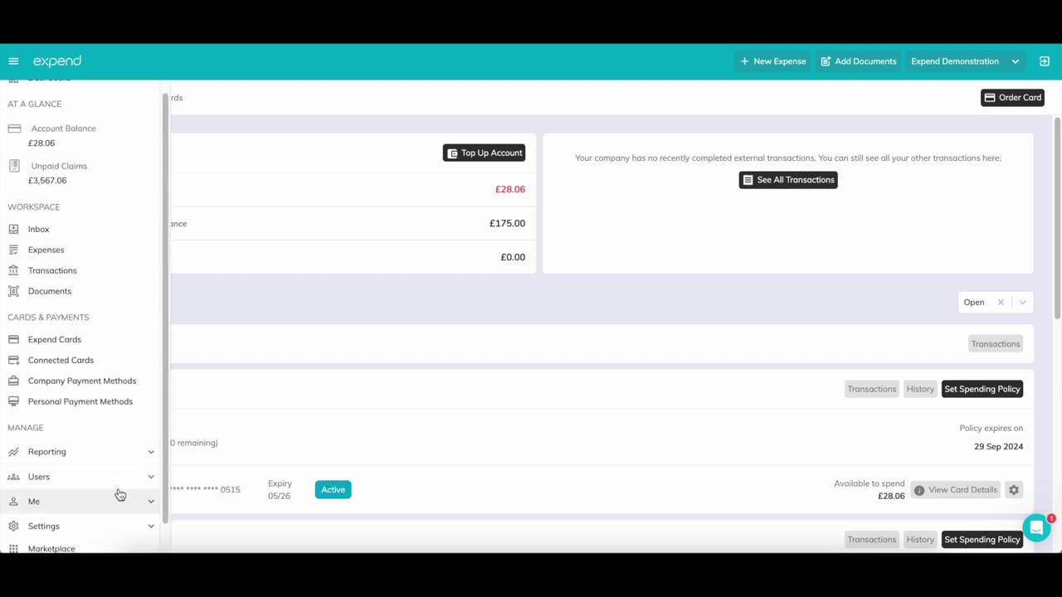
left_click(116, 477)
left_click(94, 520)
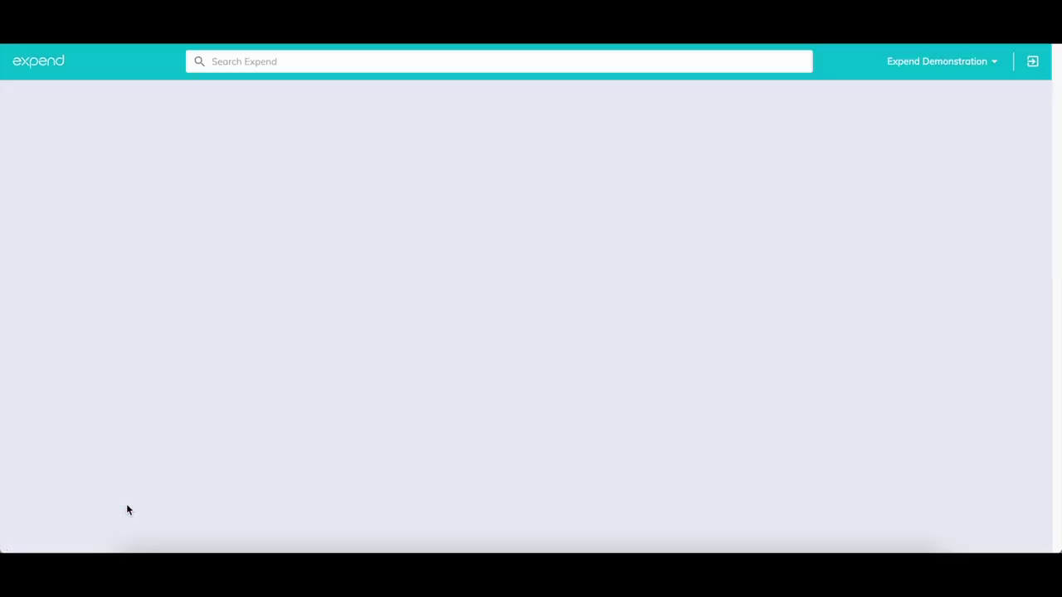
scroll(522, 268, "down", 2)
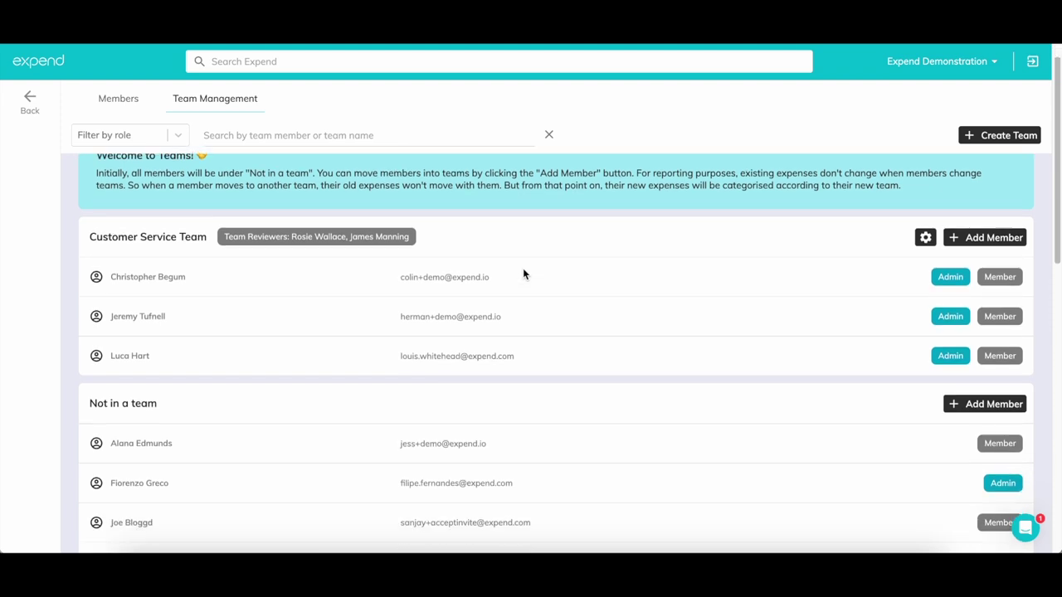
scroll(524, 269, "down", 3)
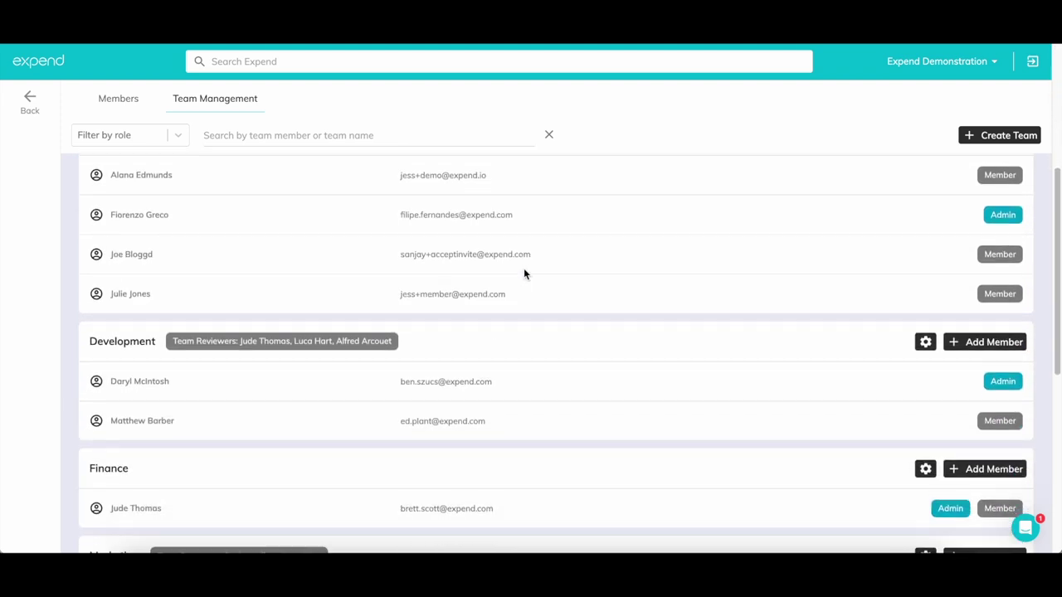
scroll(524, 272, "down", 4)
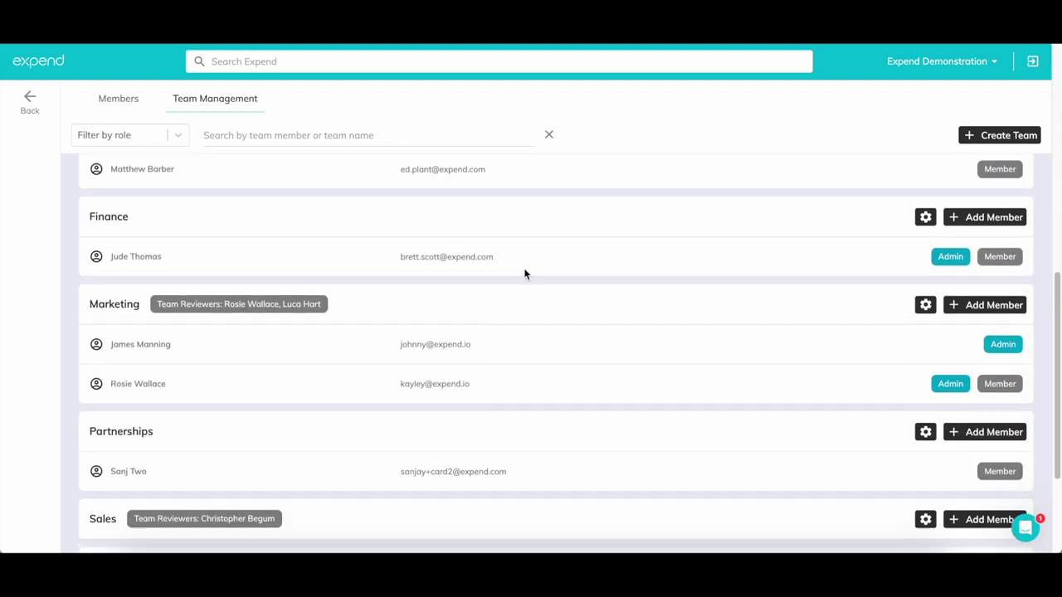
scroll(524, 273, "up", 9)
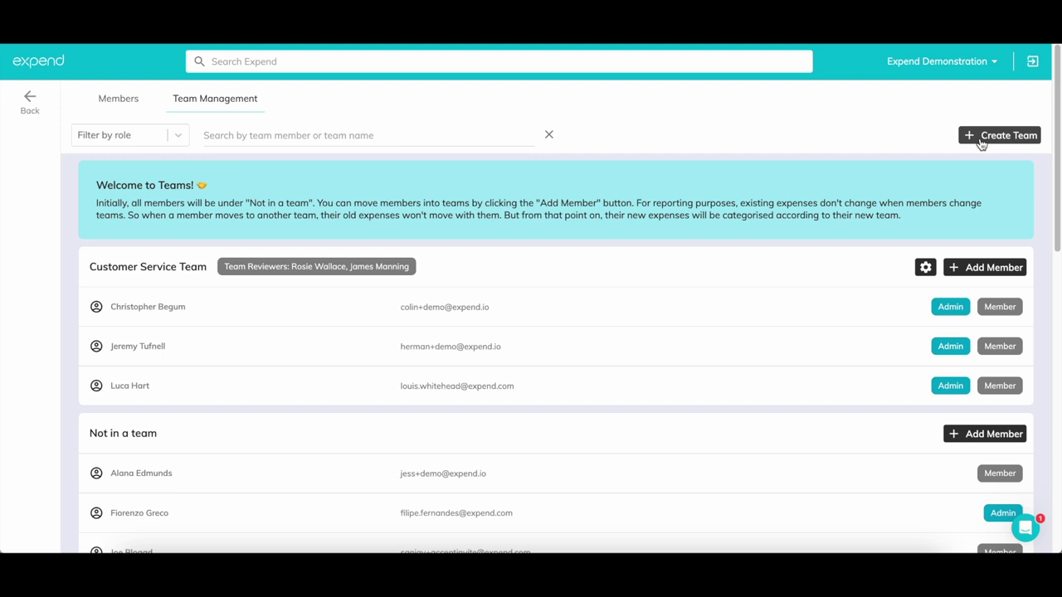
left_click(982, 137)
left_click(564, 188)
type("S")
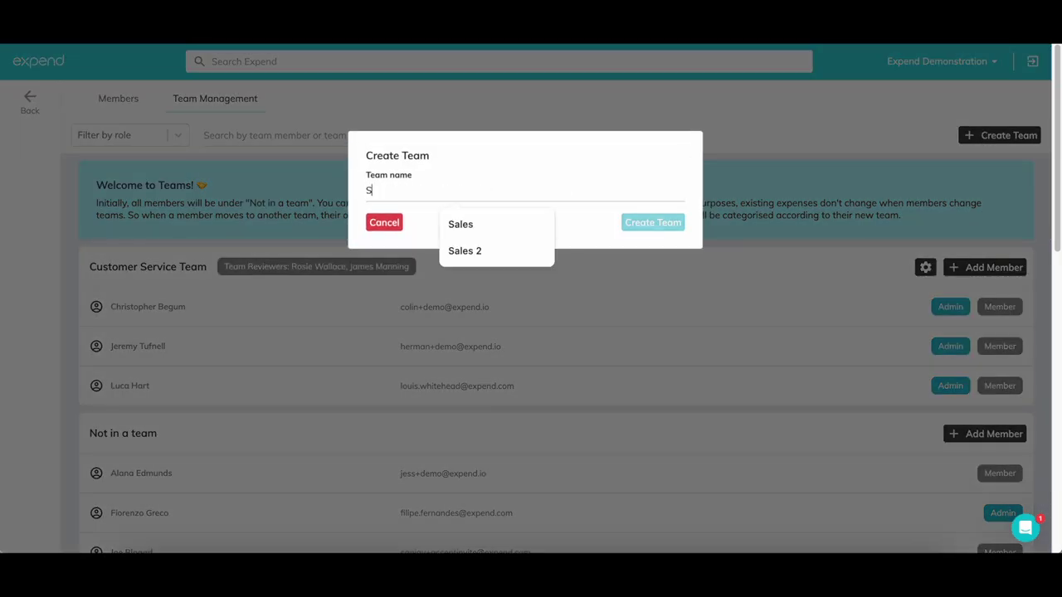
type("oftware")
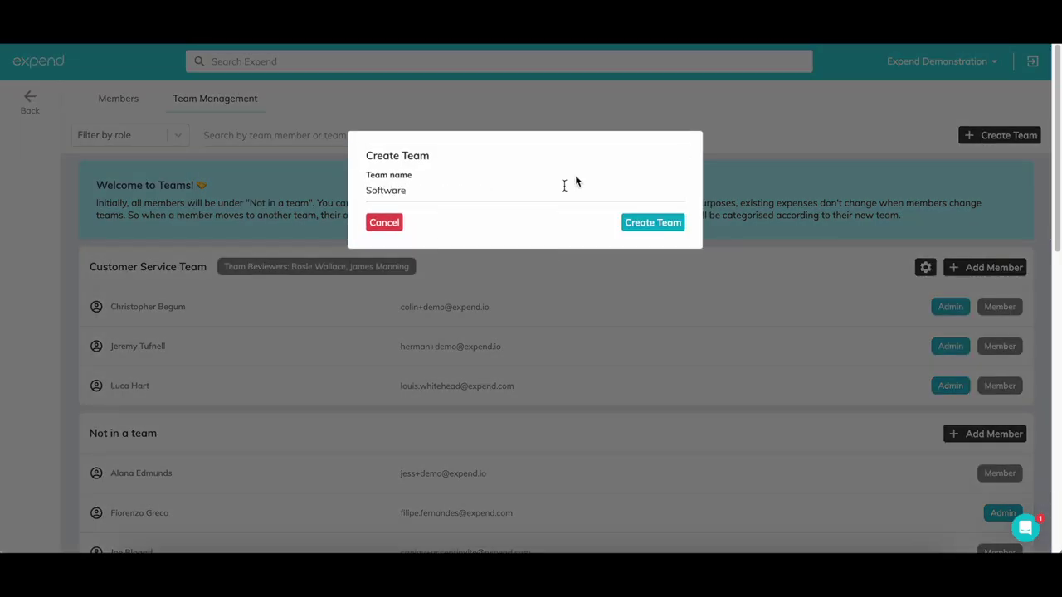
left_click(649, 229)
Add an unassigned member to Software, moving them out of Not in a team
scroll(647, 328, "down", 7)
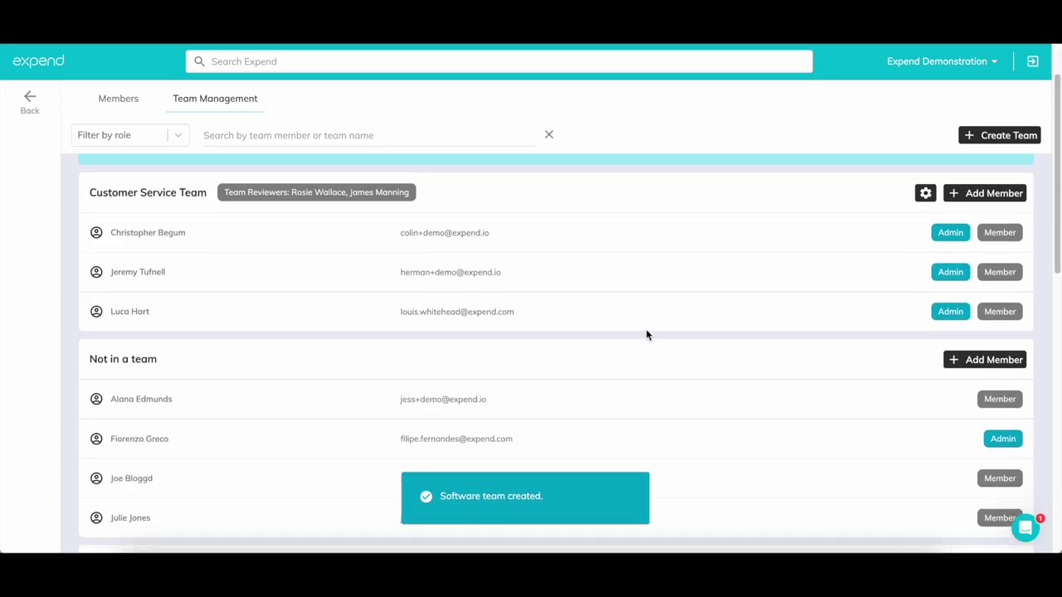
scroll(648, 334, "down", 2)
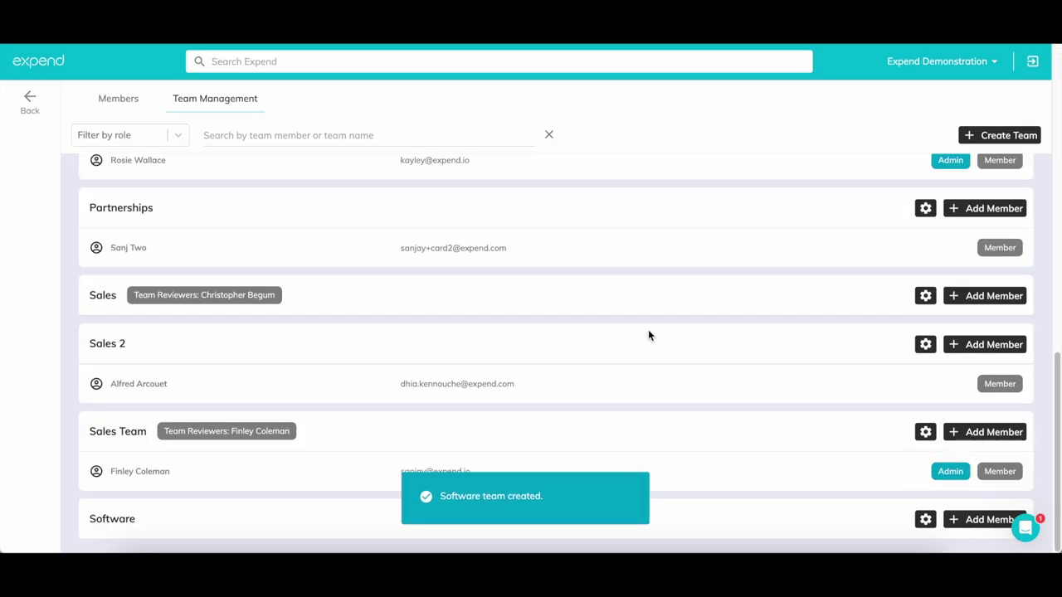
left_click(955, 521)
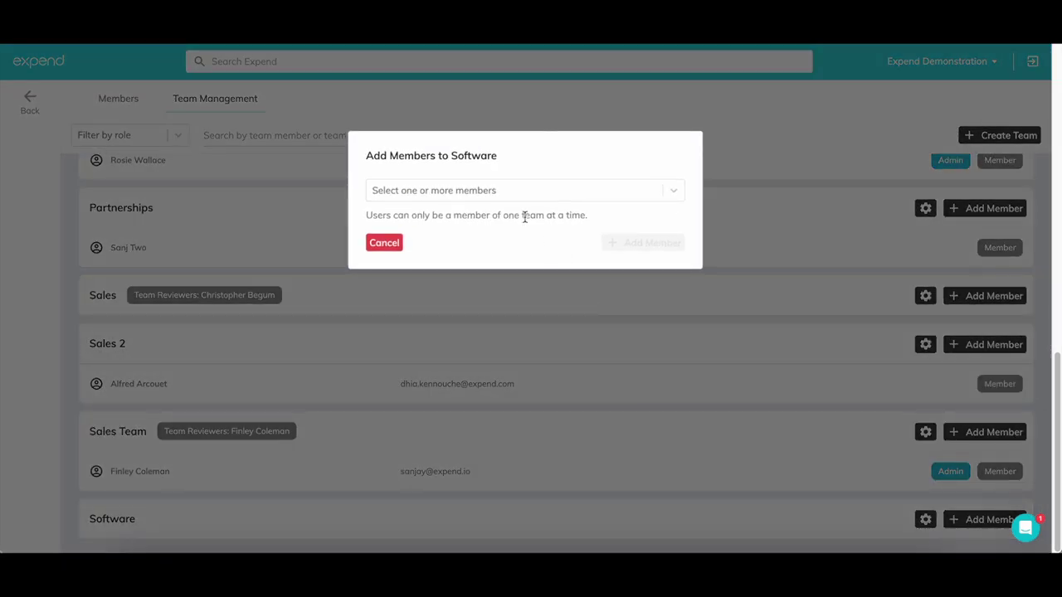
left_click(483, 190)
left_click(463, 217)
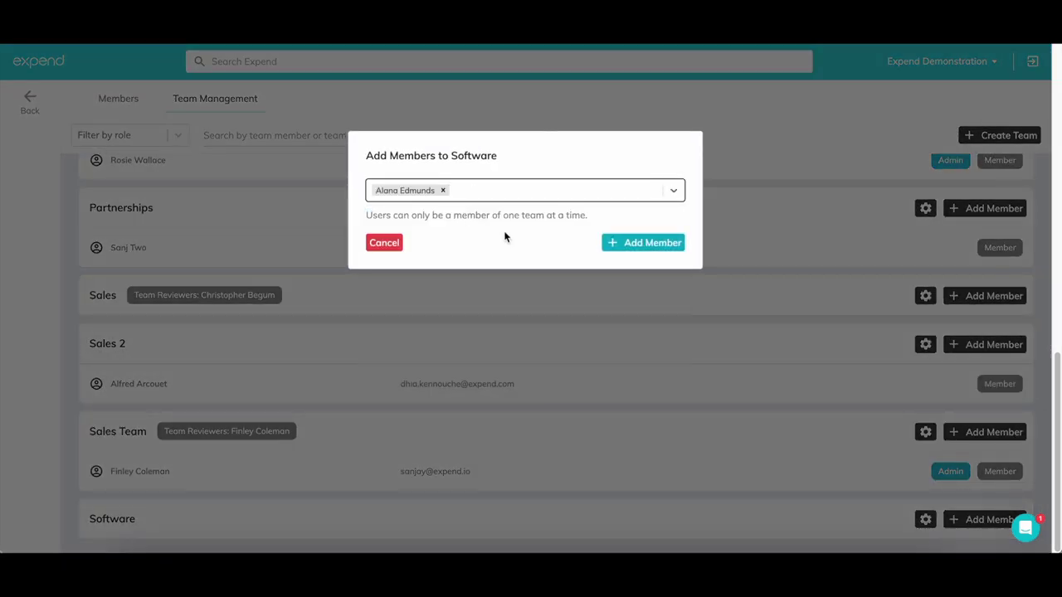
left_click(641, 245)
left_click(641, 246)
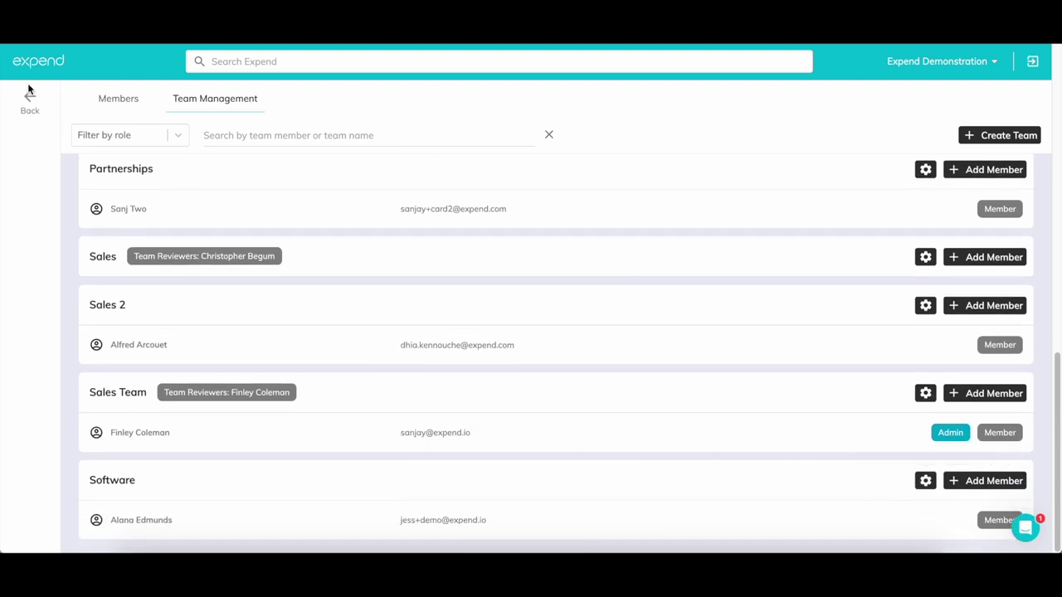
Open the Expend Demo Expense Policy from the Expense Policies page in account settings
left_click(30, 117)
mouse_move(41, 260)
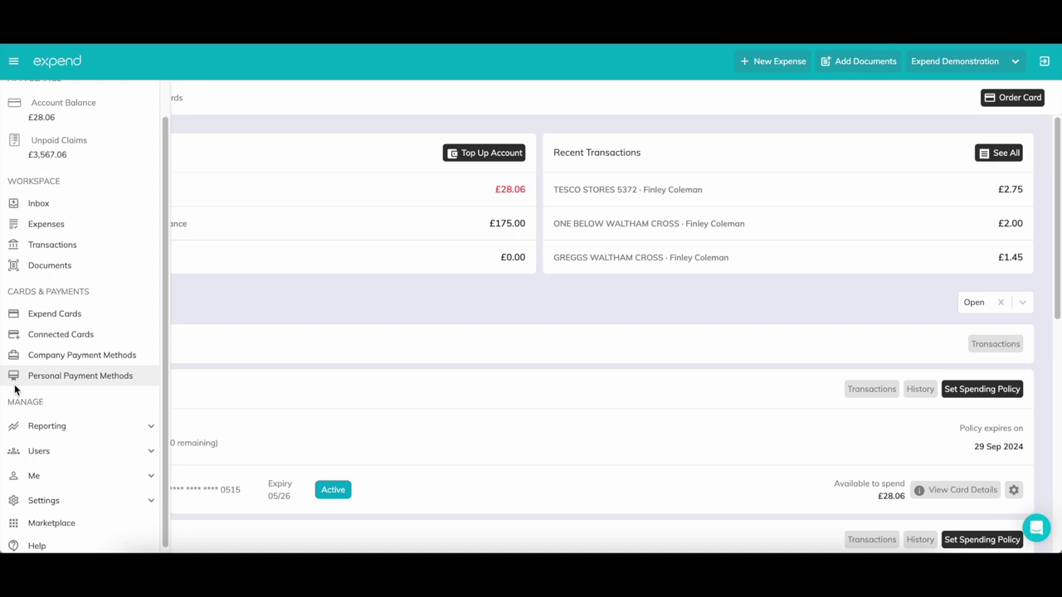
left_click(99, 502)
scroll(106, 489, "down", 3)
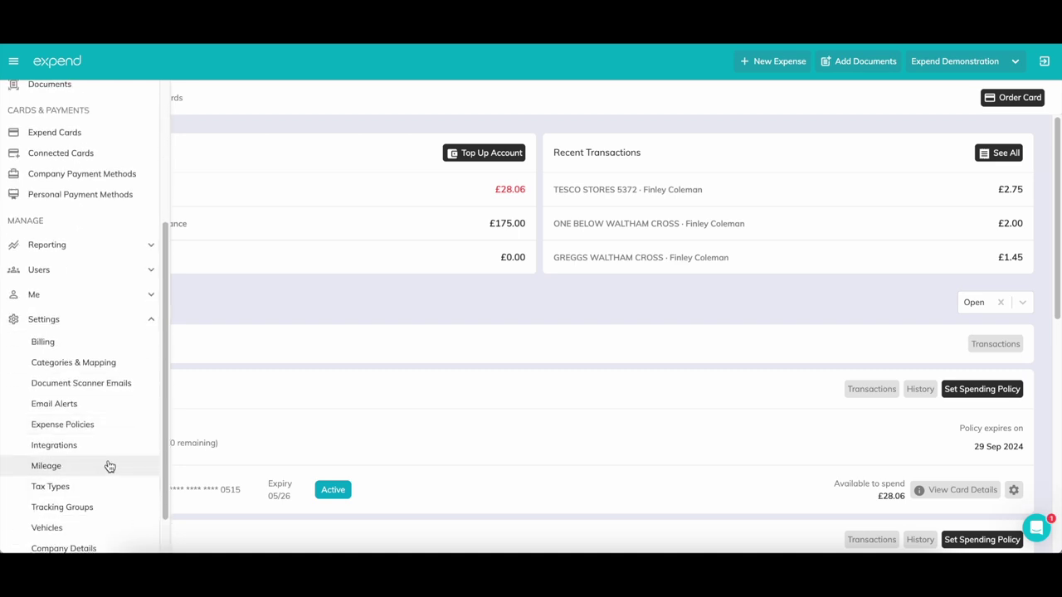
left_click(98, 435)
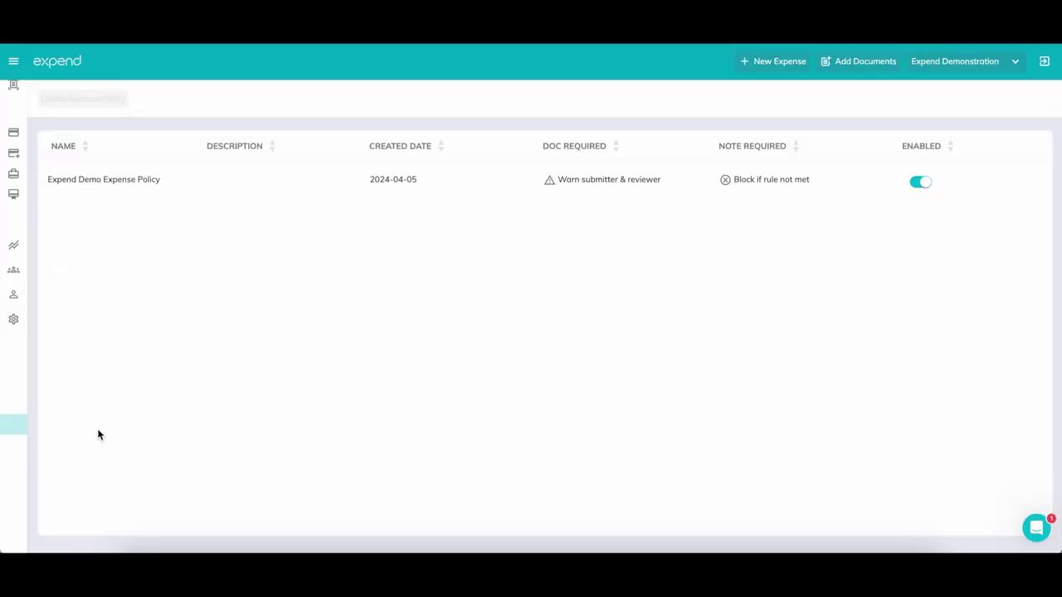
left_click(512, 174)
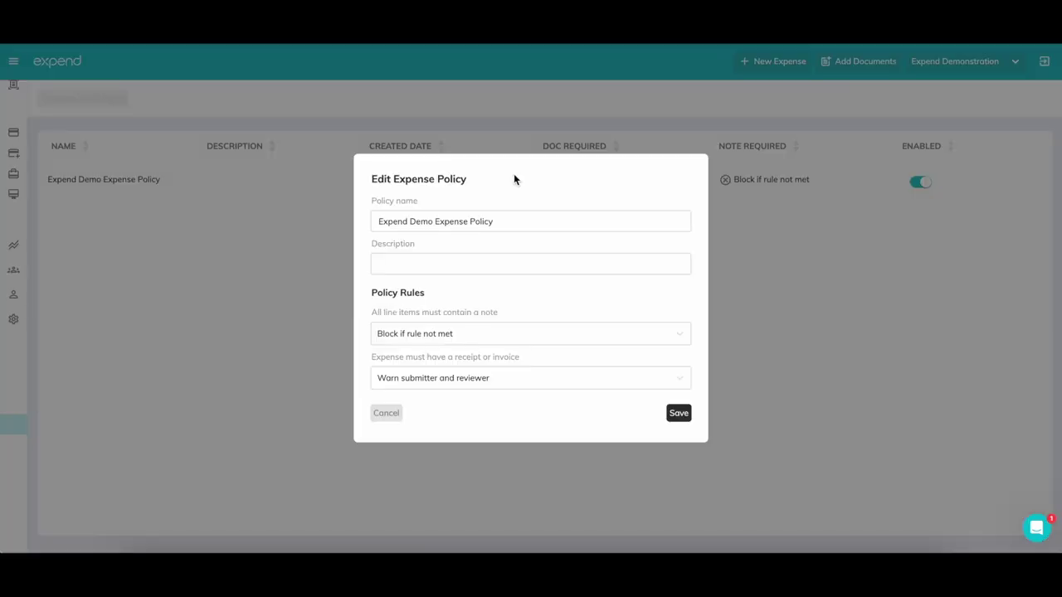
Set missing notes to block and missing receipts to warn submitter and reviewer, then save the policy
left_click(498, 330)
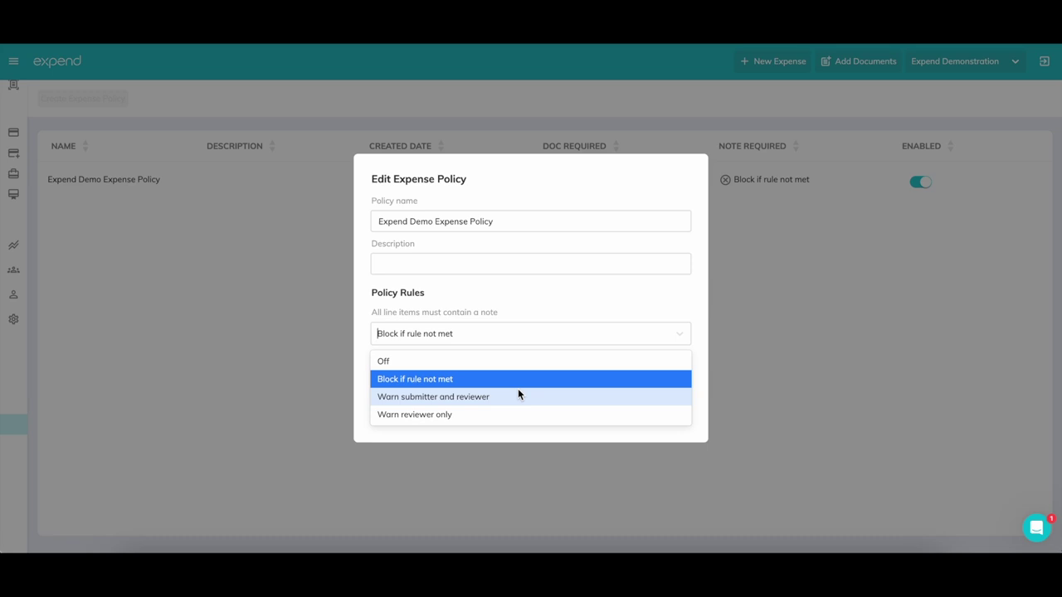
left_click(518, 394)
left_click(530, 341)
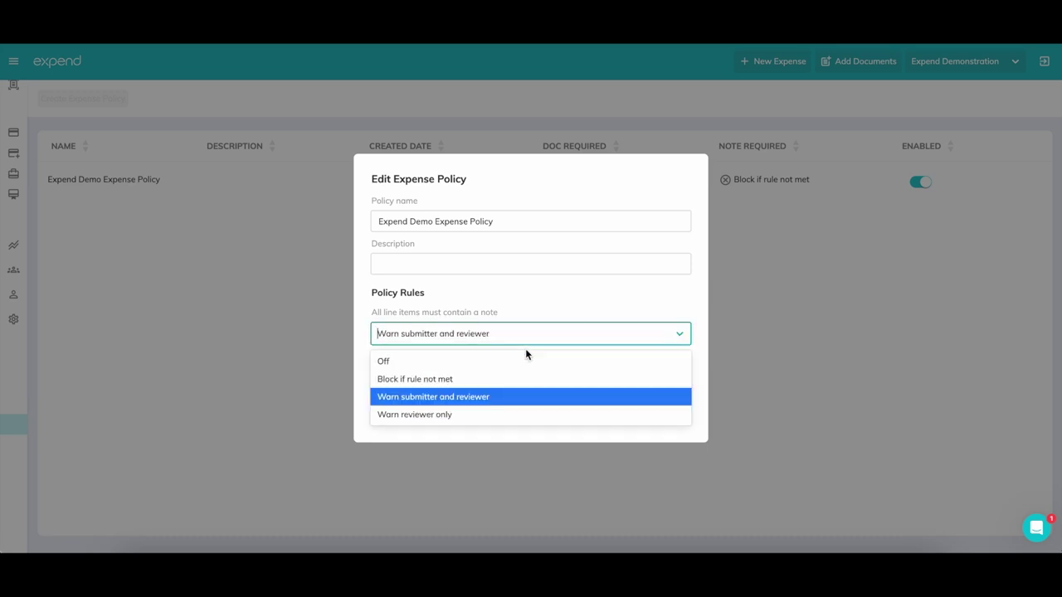
left_click(508, 384)
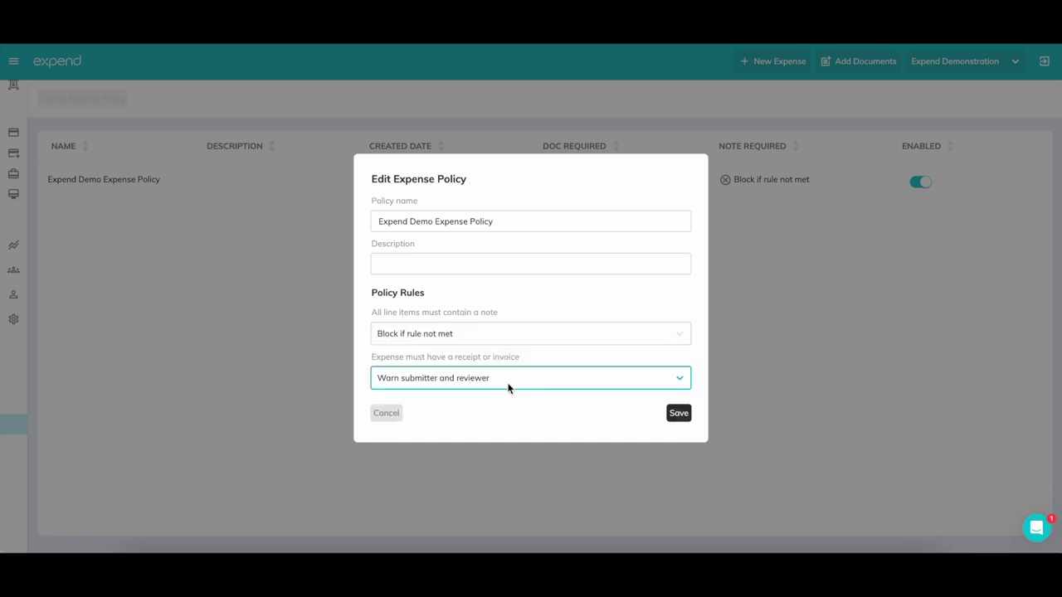
left_click(616, 379)
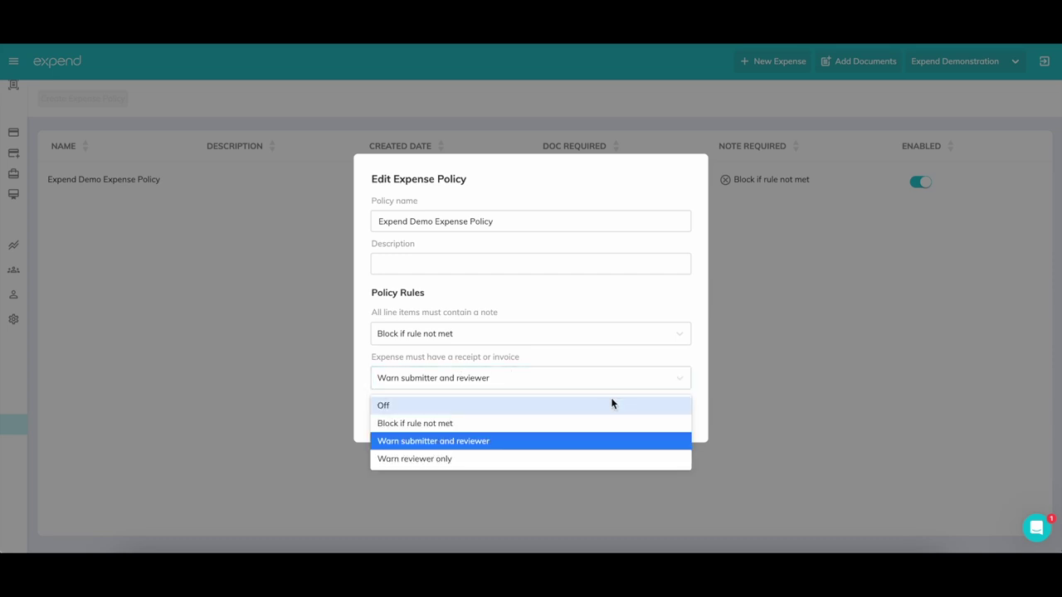
left_click(594, 449)
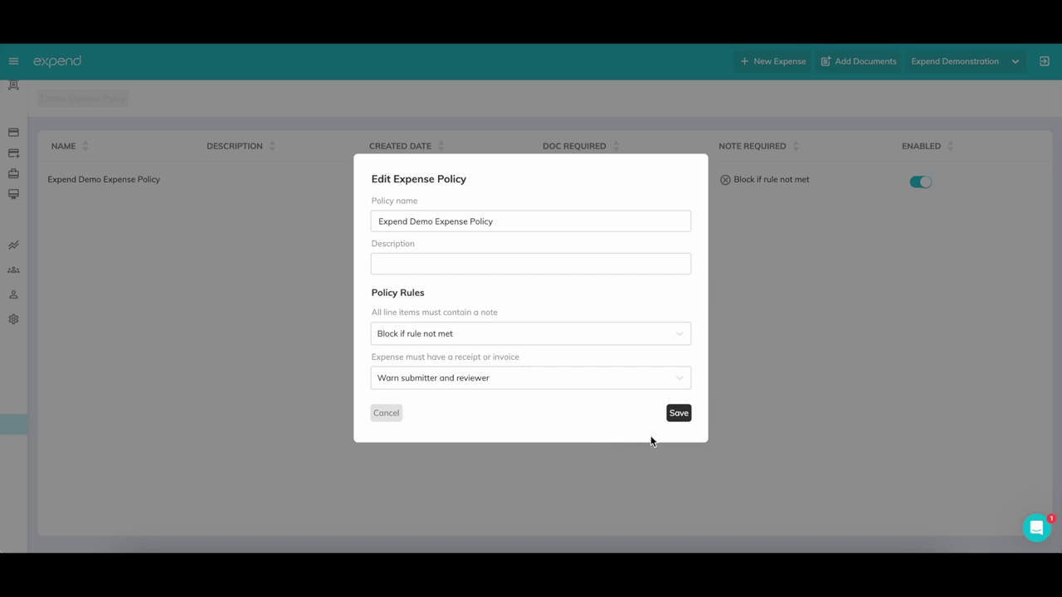
left_click(676, 415)
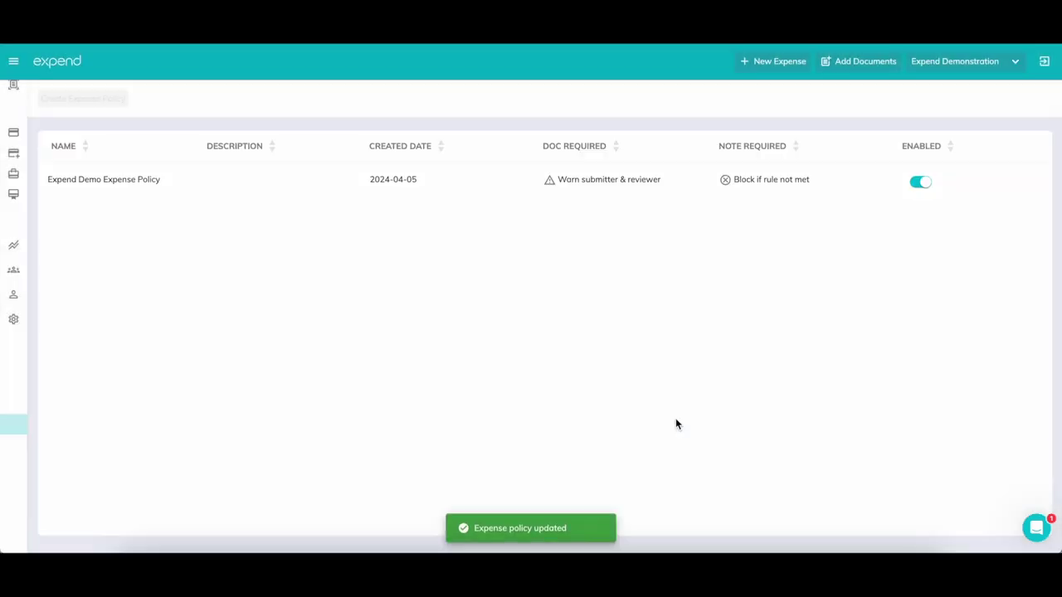
mouse_move(17, 100)
scroll(26, 116, "up", 3)
Return to the Dashboard to view the getting-started checklist's completed setup tasks
left_click(51, 95)
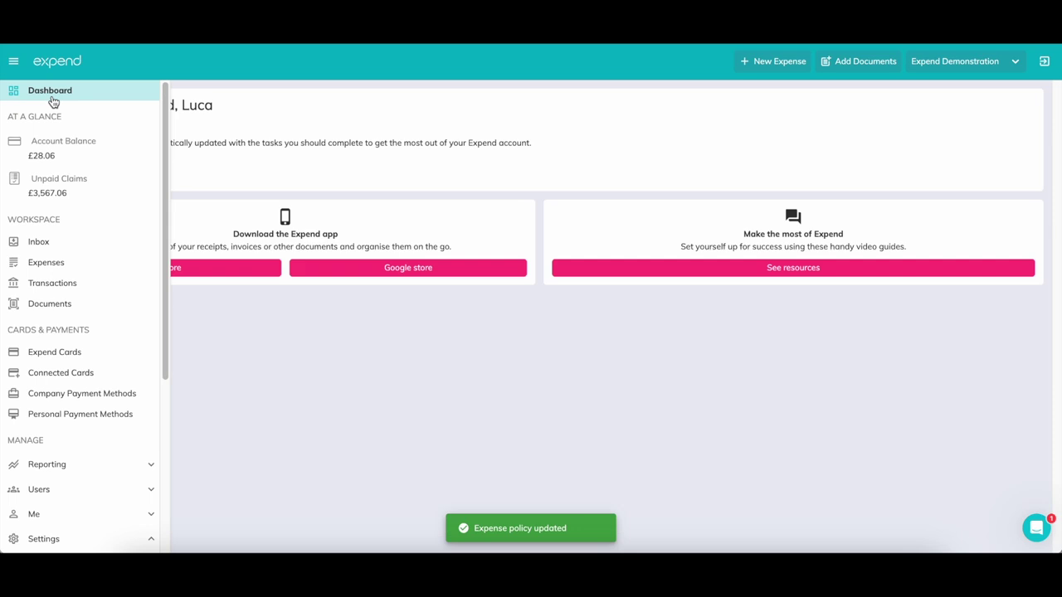